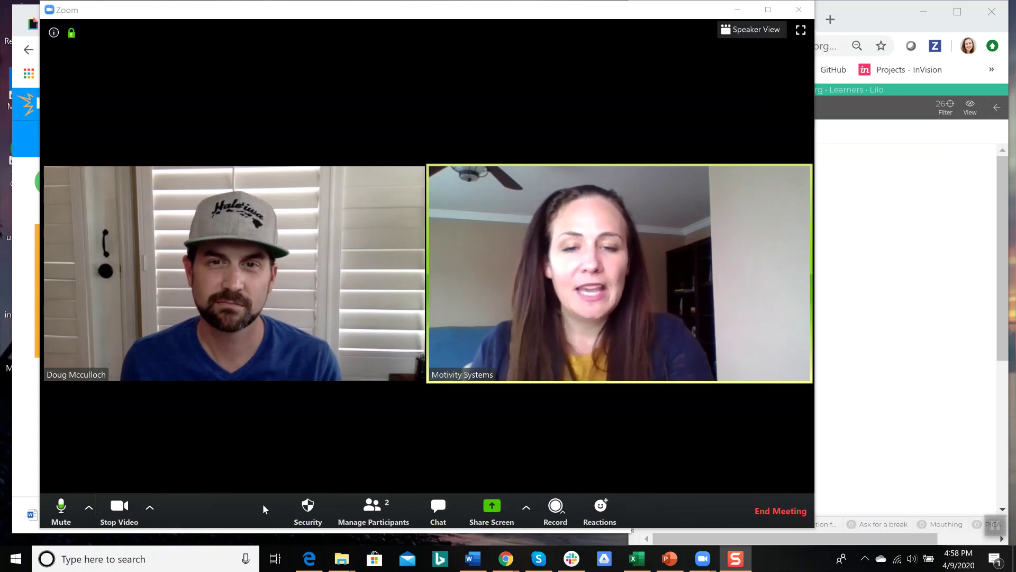
Step: Share the entire screen with the other participant in the Zoom meeting
left_click(495, 507)
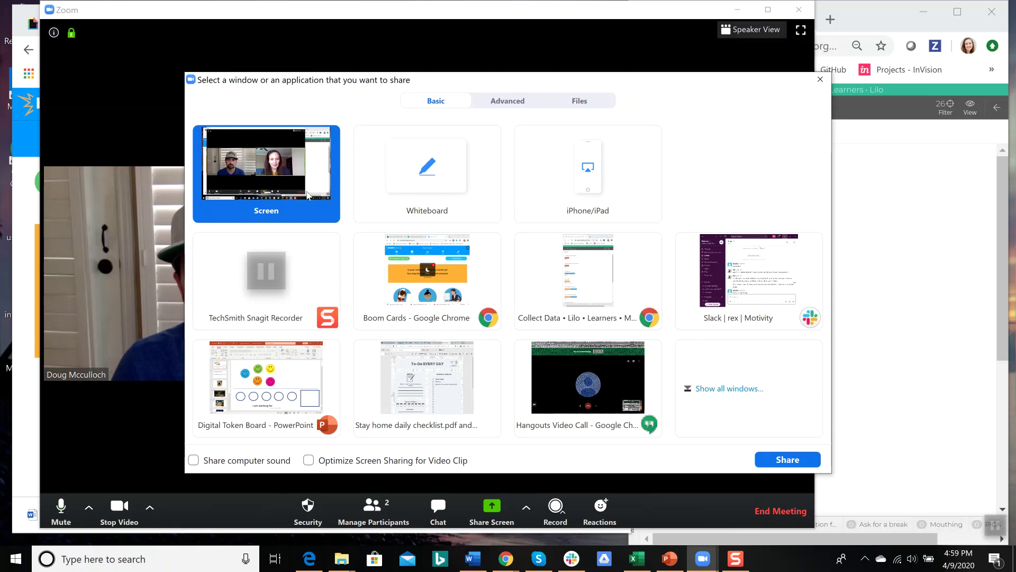
left_click(797, 461)
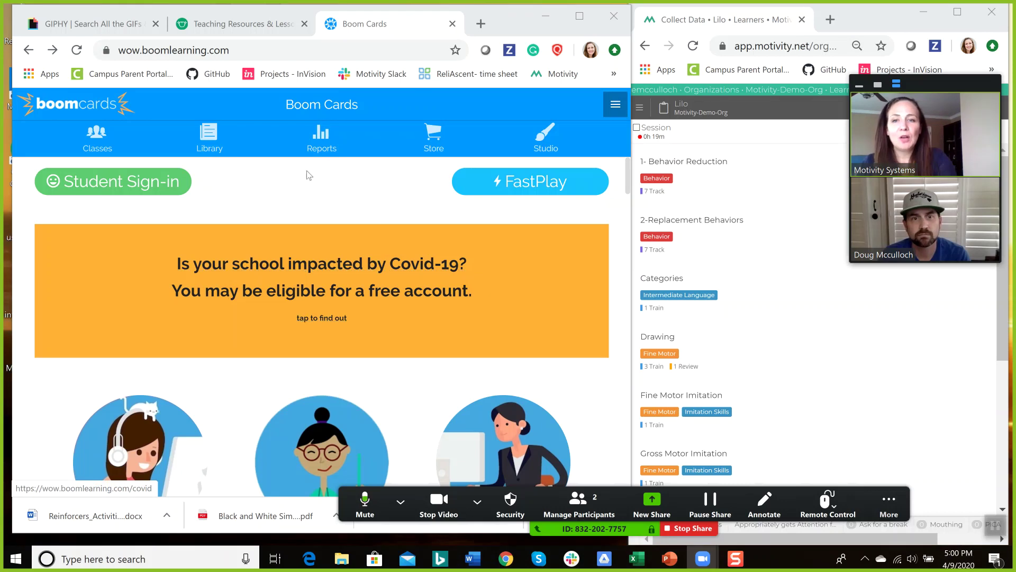
Step: Open the "Clean or Dirty - Life Skills" deck from the Boom Cards library
left_click(216, 139)
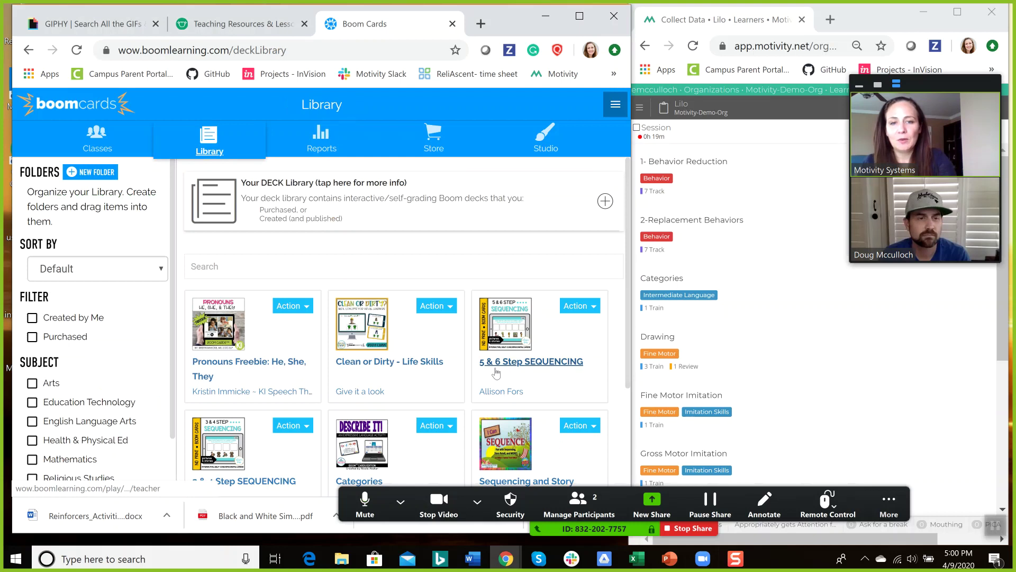
left_click(402, 362)
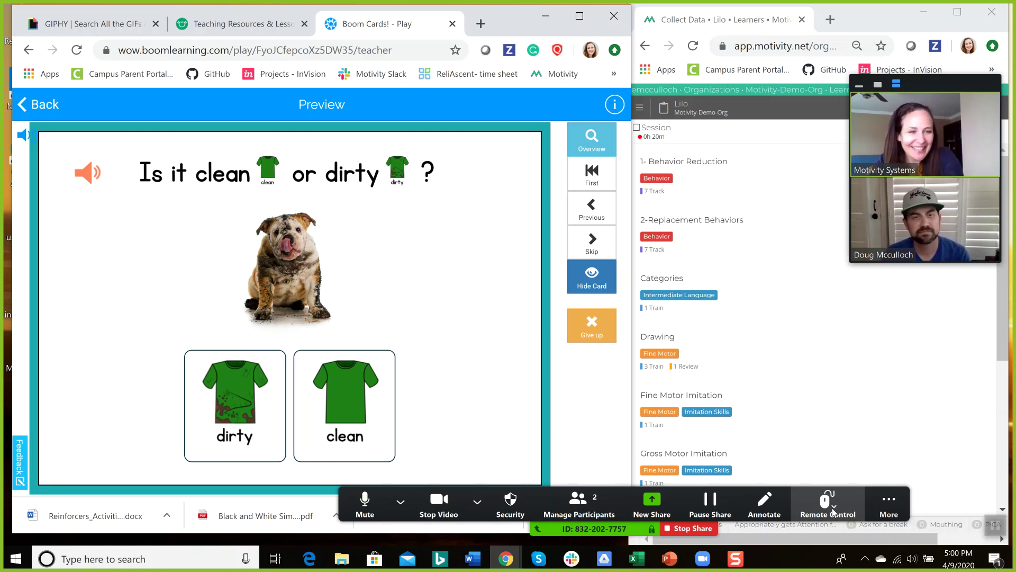
Step: Give the other participant mouse and keyboard control and answer the dog card as "dirty"
left_click(833, 509)
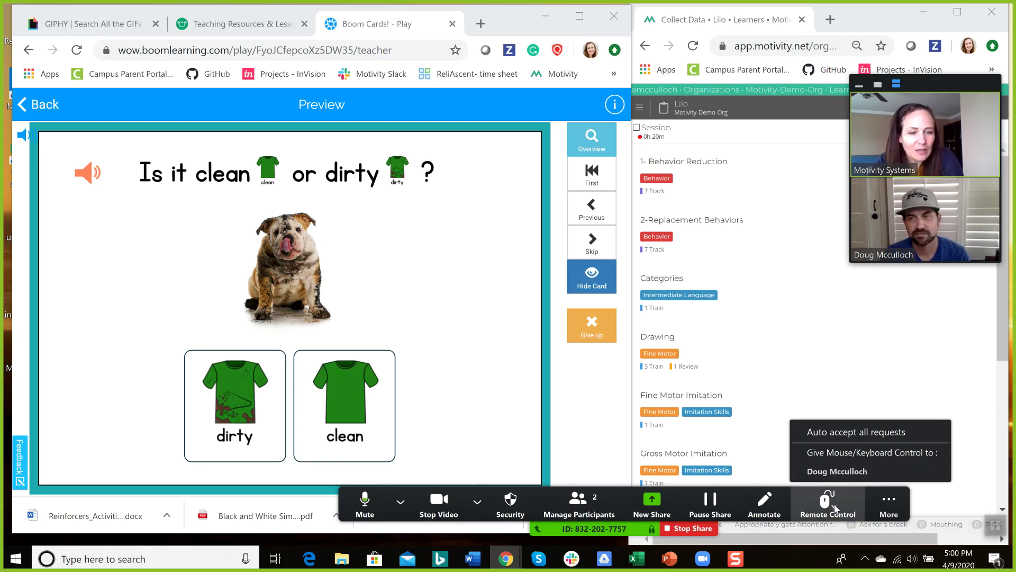
left_click(840, 471)
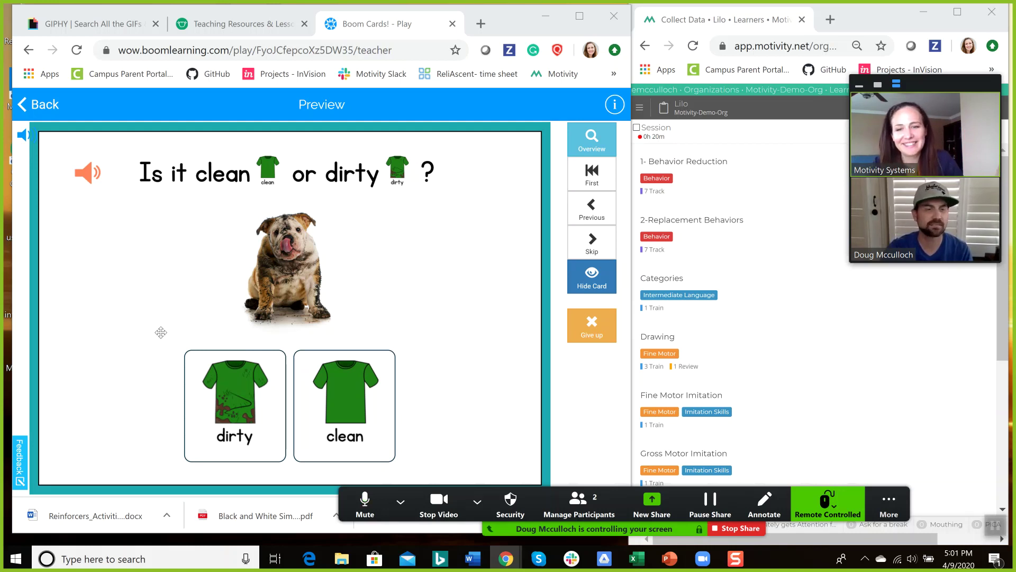
left_click(234, 404)
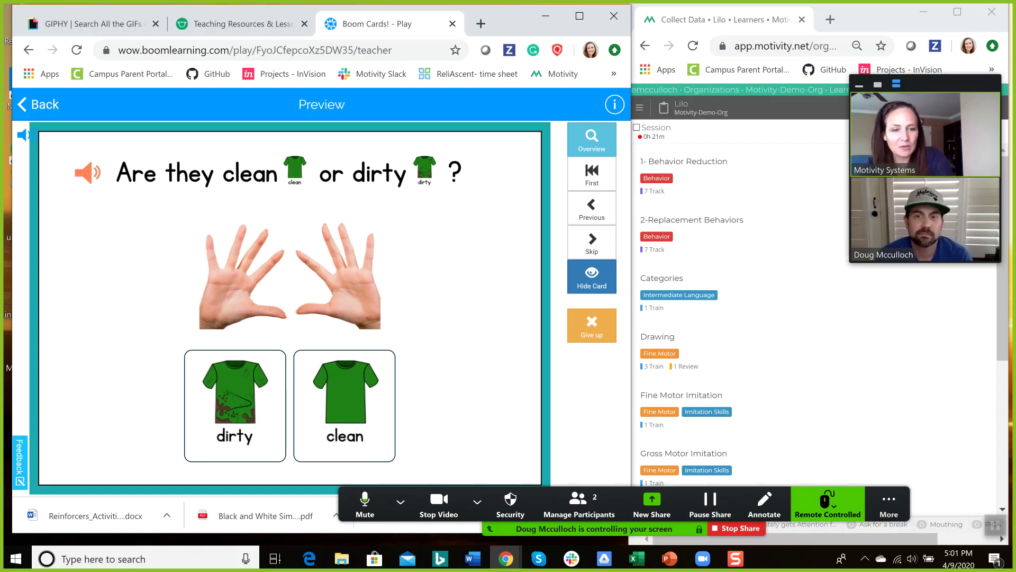
Step: Abort the participant's remote control and return from the card preview to the deck library
left_click(832, 508)
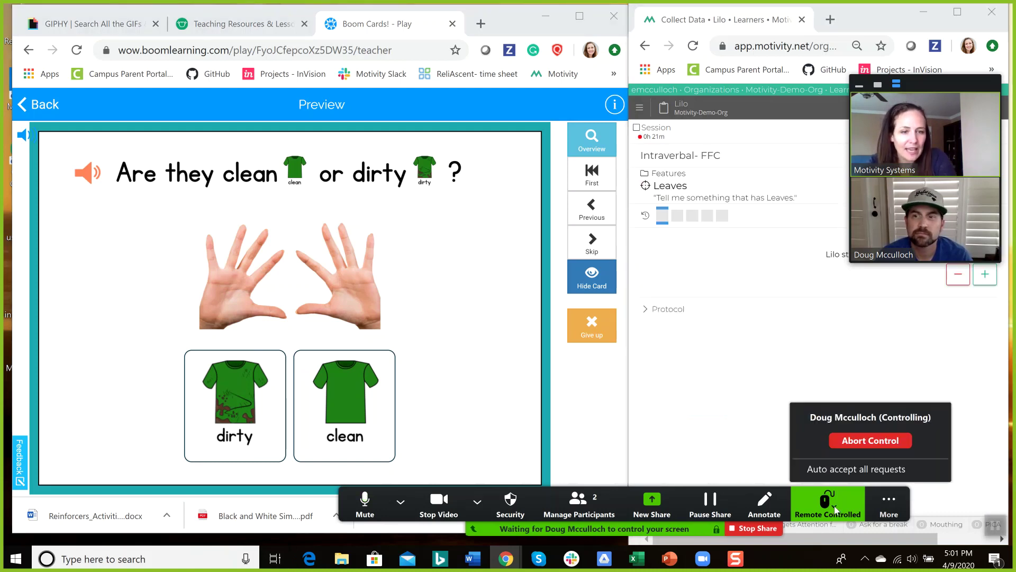
left_click(866, 441)
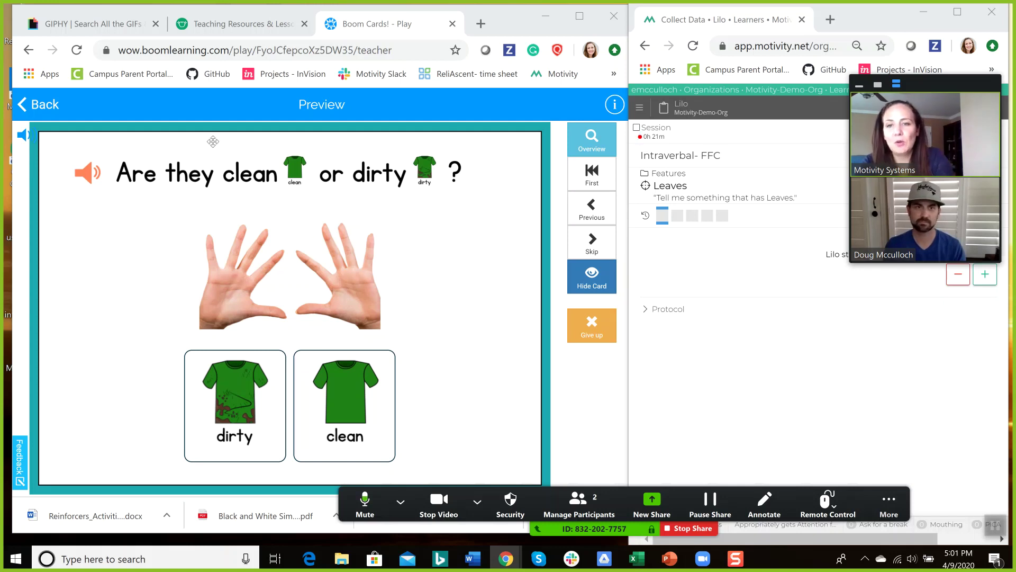
left_click(28, 50)
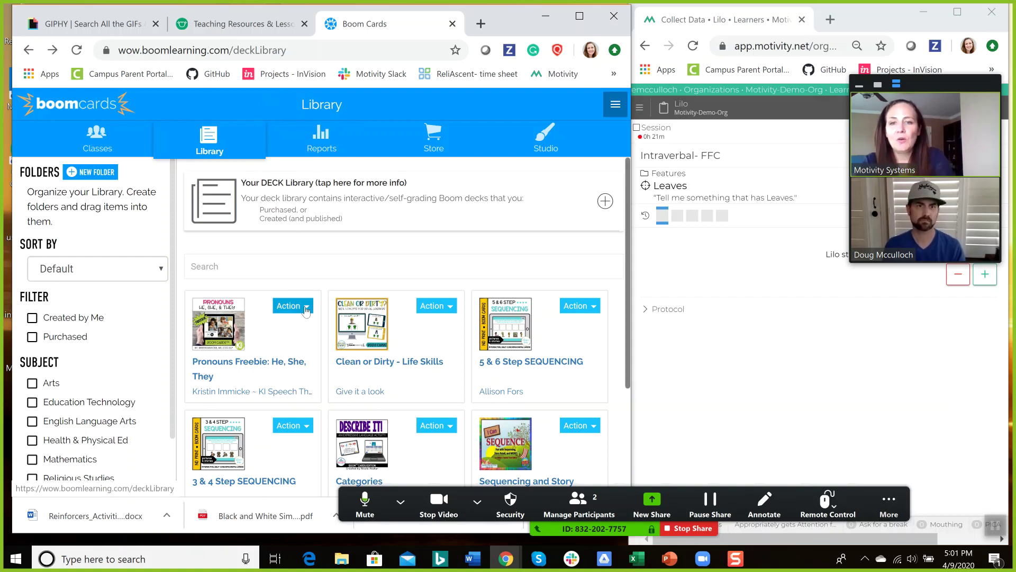
Step: Filter the deck library to the Special Education subject and search it for "aba"
scroll(306, 311, "down", 1)
scroll(306, 312, "up", 1)
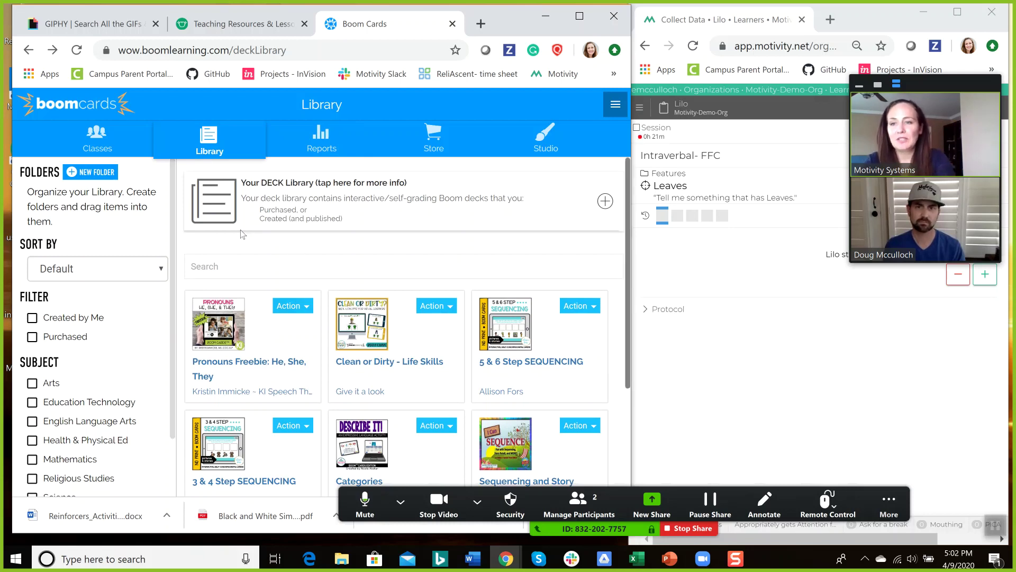
scroll(141, 328, "down", 1)
scroll(140, 327, "down", 1)
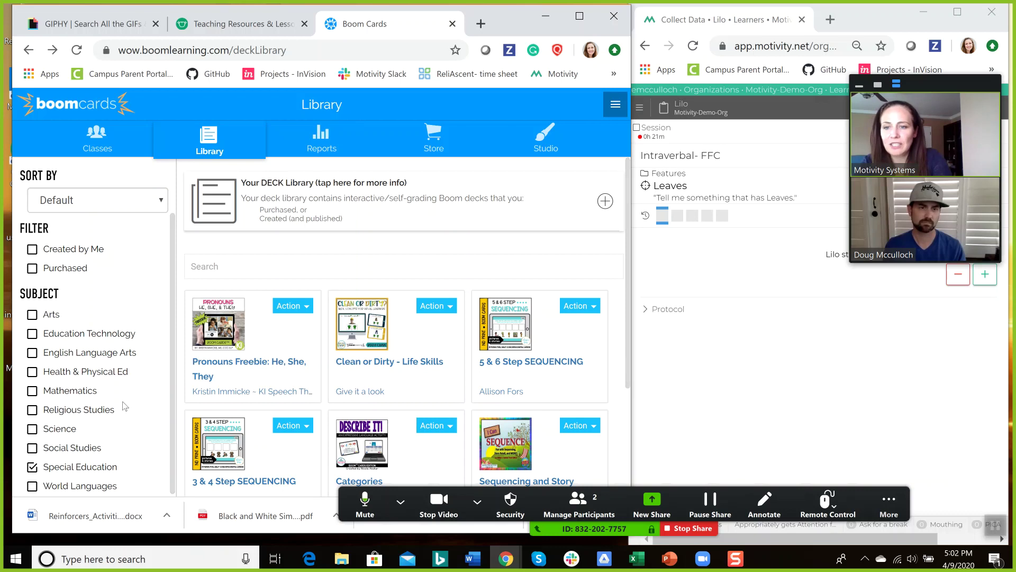
left_click(235, 270)
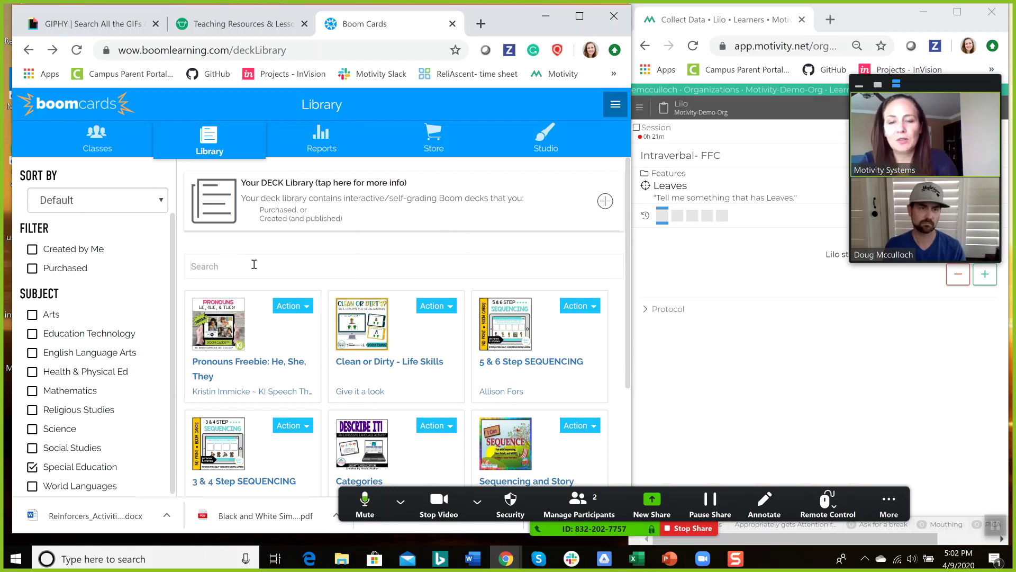
type("aba l")
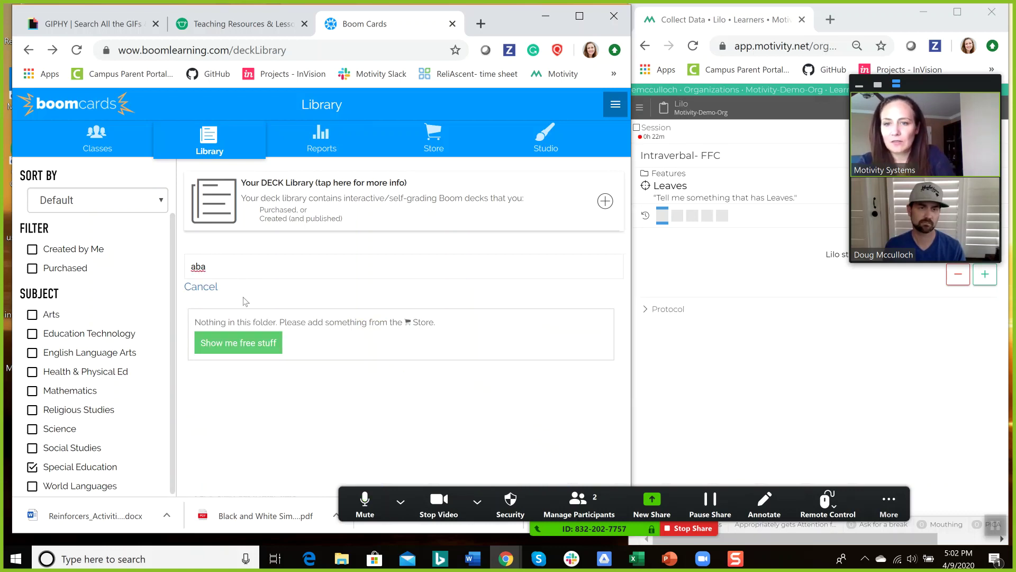
Step: Show the free decks in the Boom Cards store and browse them, sorted by price from low to high
left_click(265, 346)
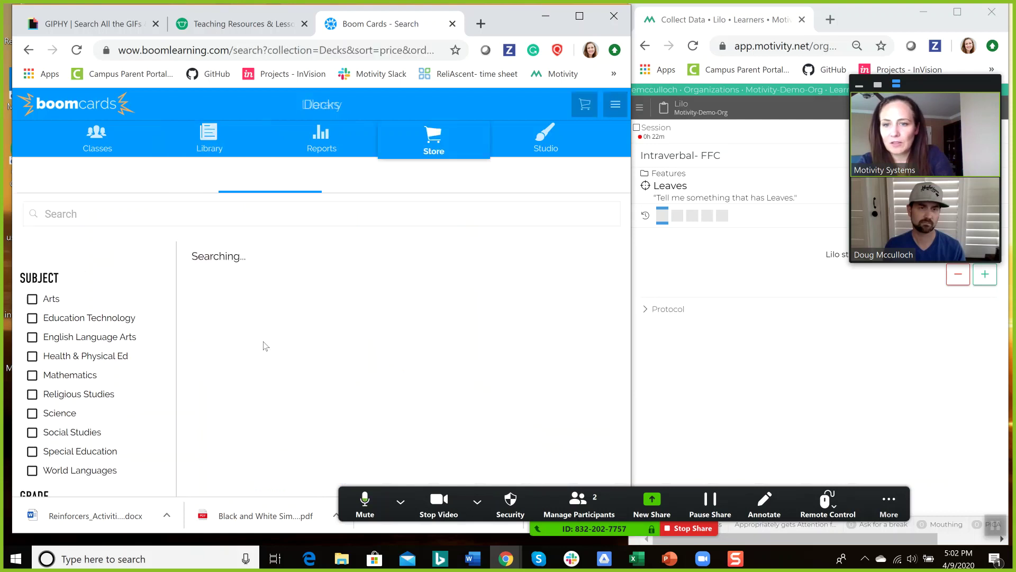
scroll(417, 278, "down", 1)
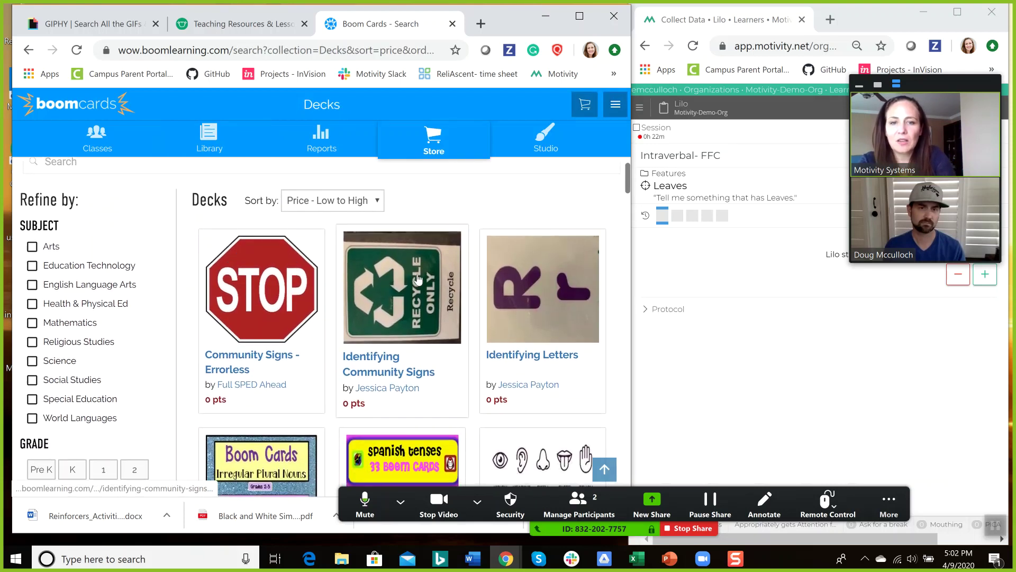
scroll(417, 278, "down", 6)
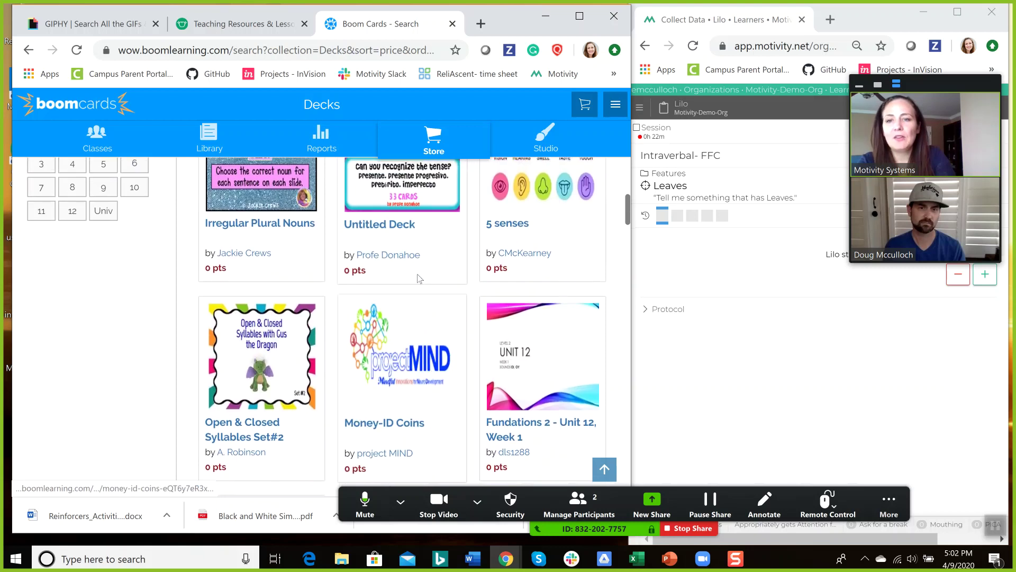
scroll(418, 278, "down", 3)
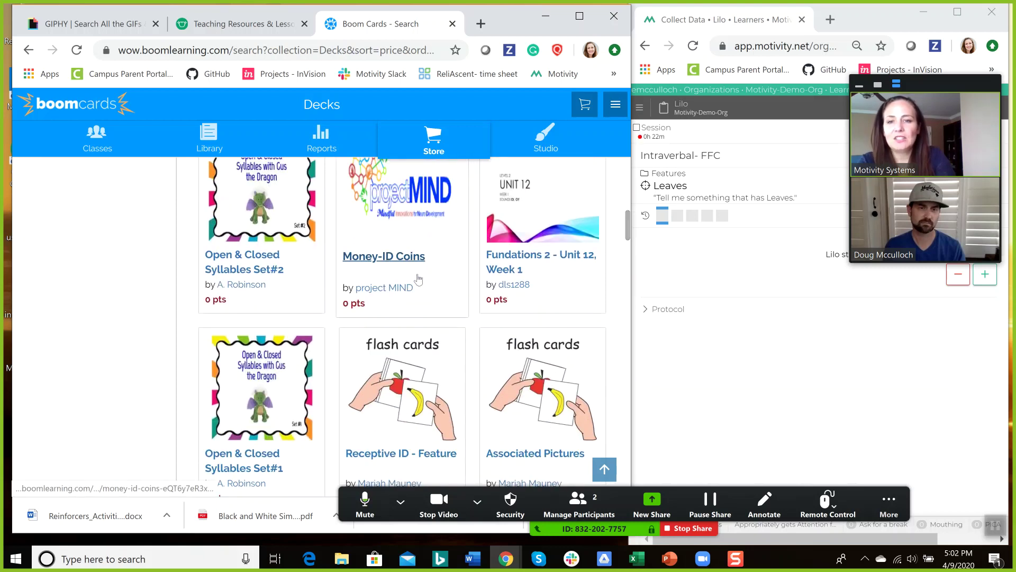
scroll(417, 278, "up", 4)
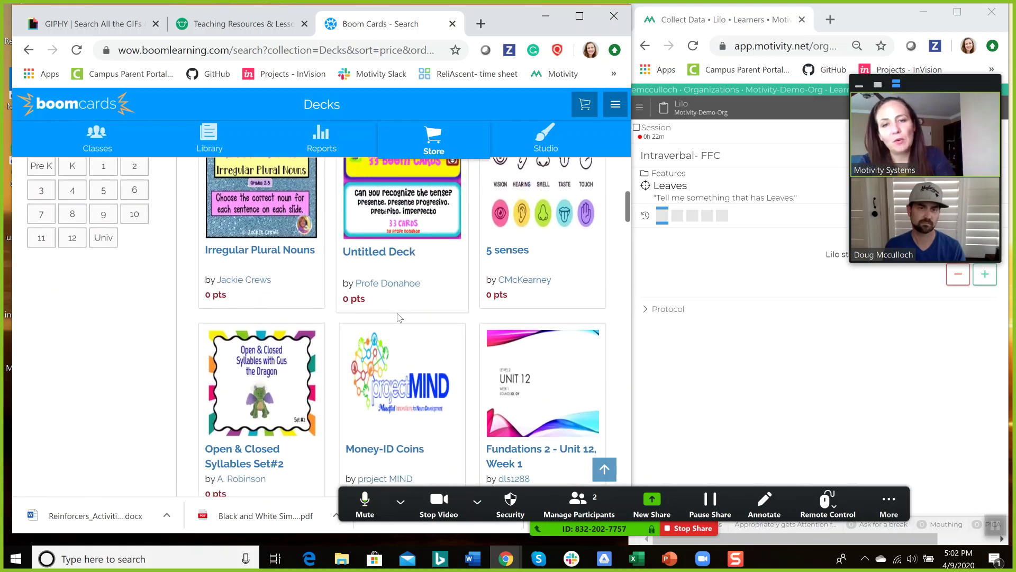
scroll(400, 318, "down", 2)
scroll(400, 318, "up", 5)
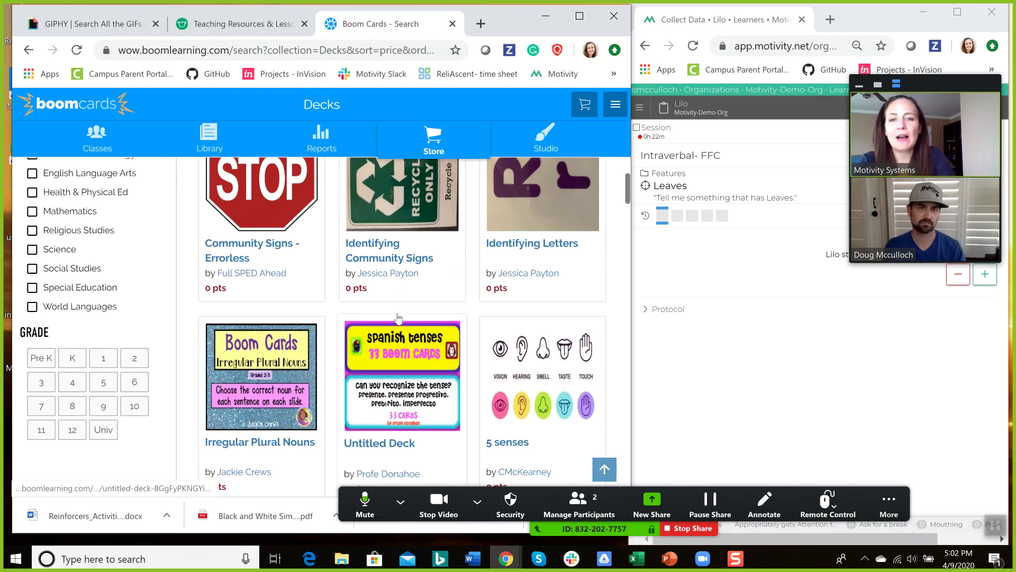
scroll(398, 318, "up", 3)
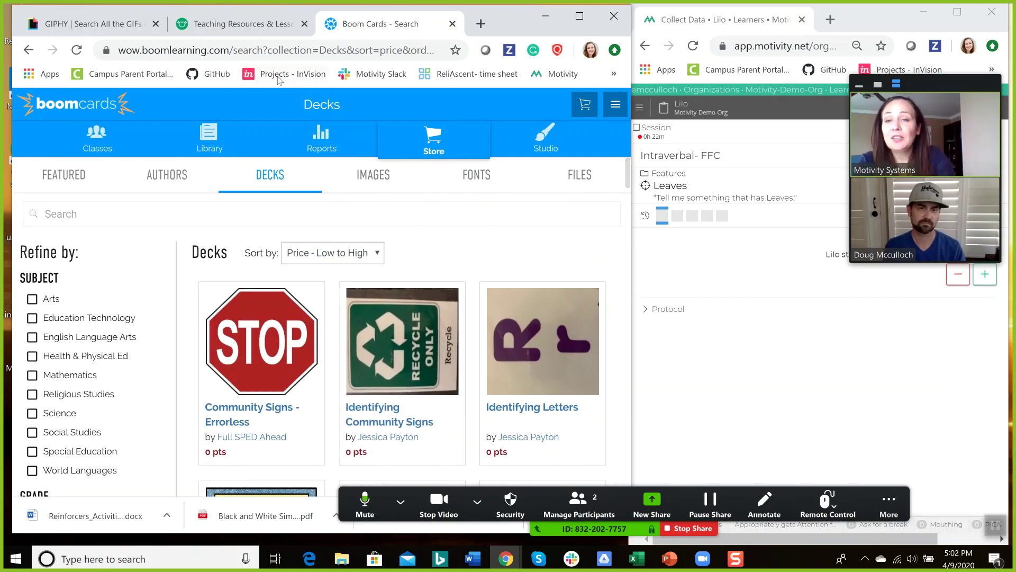
Step: Switch to Teachers Pay Teachers, use its suggested Boom Cards search and look through the distance learning resources
left_click(238, 25)
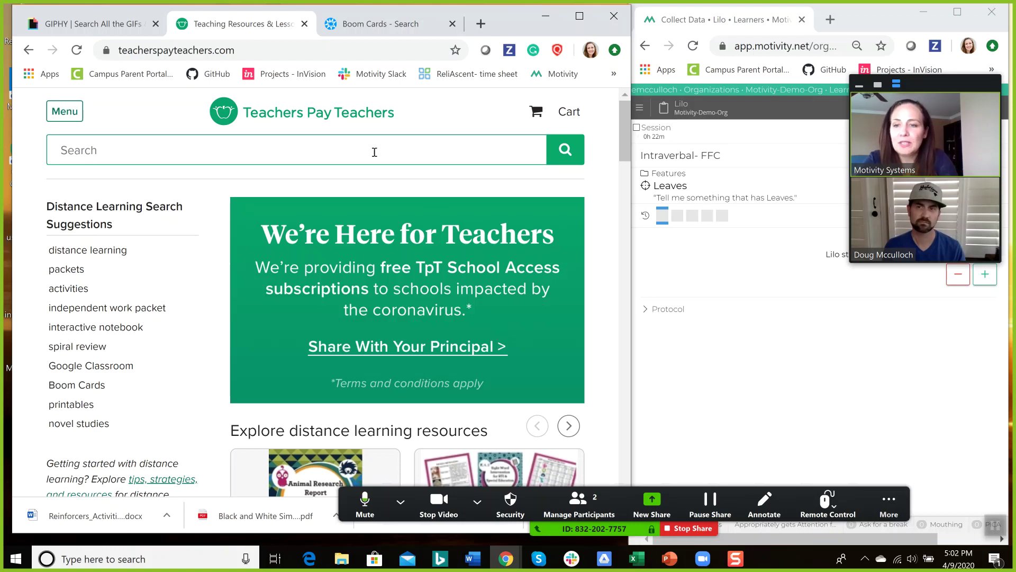
left_click(88, 390)
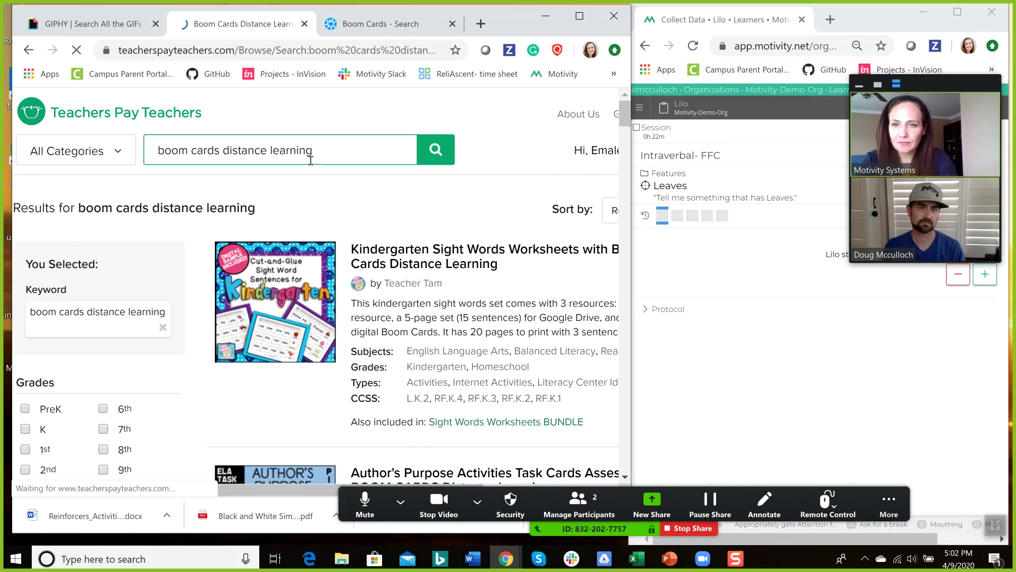
scroll(238, 261, "down", 2)
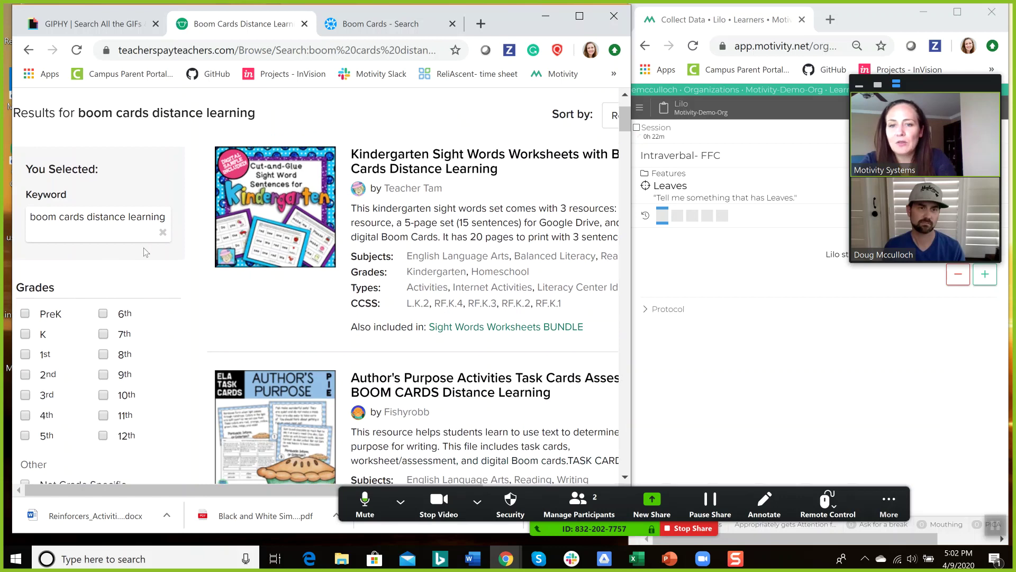
mouse_move(317, 254)
scroll(320, 259, "down", 2)
scroll(323, 261, "up", 2)
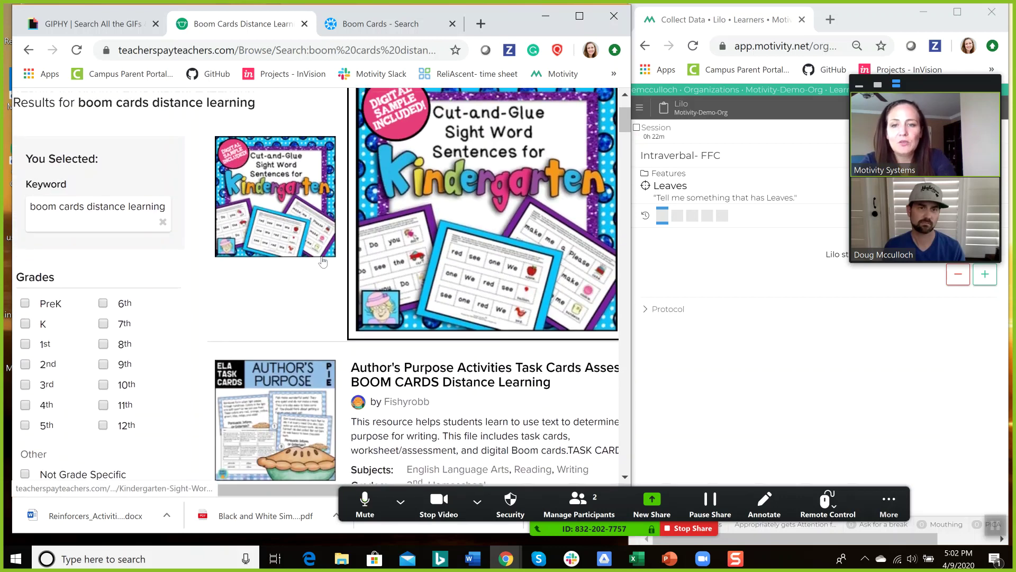
scroll(323, 261, "down", 10)
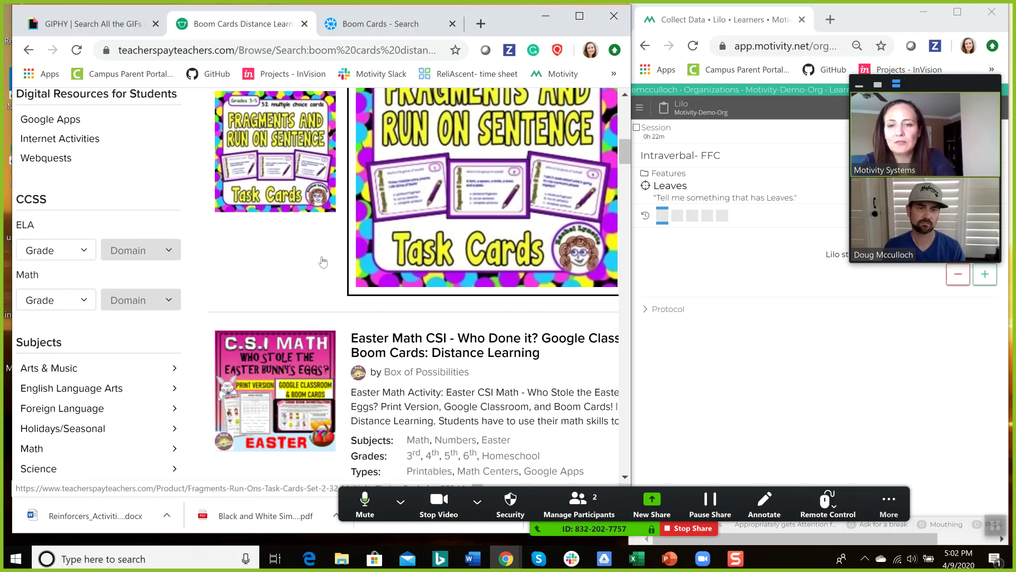
scroll(322, 262, "down", 11)
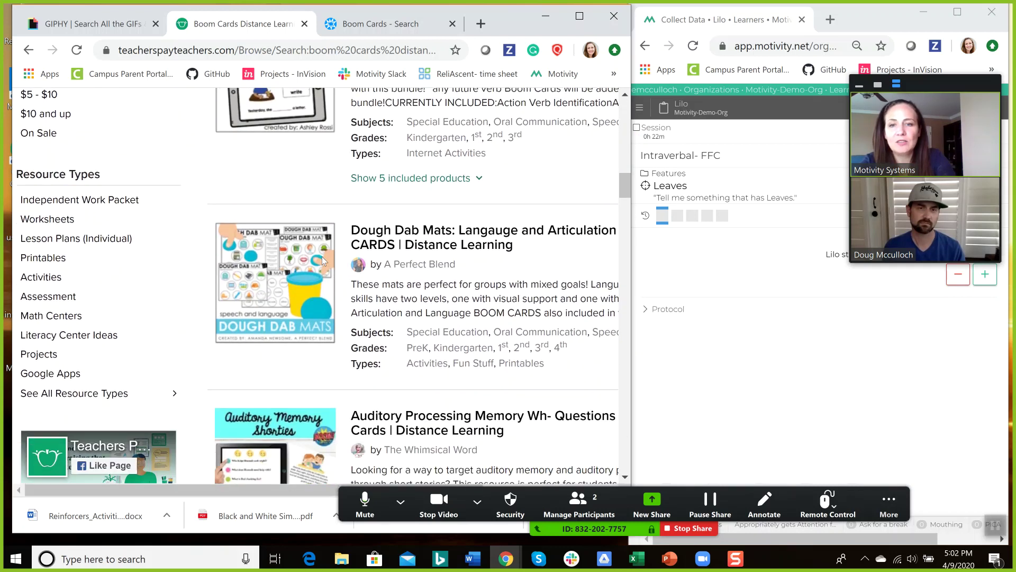
scroll(323, 262, "up", 20)
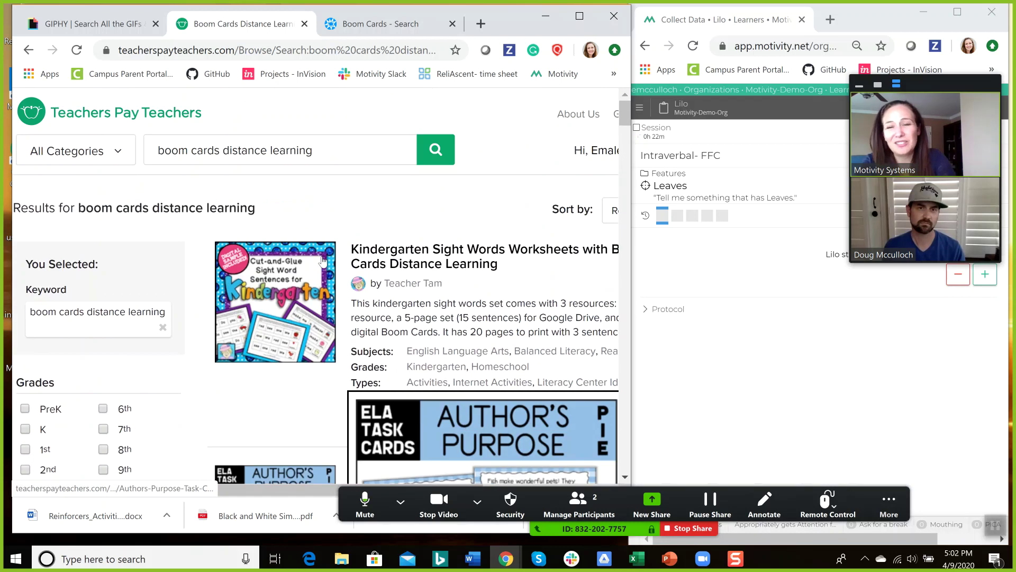
left_click(353, 150)
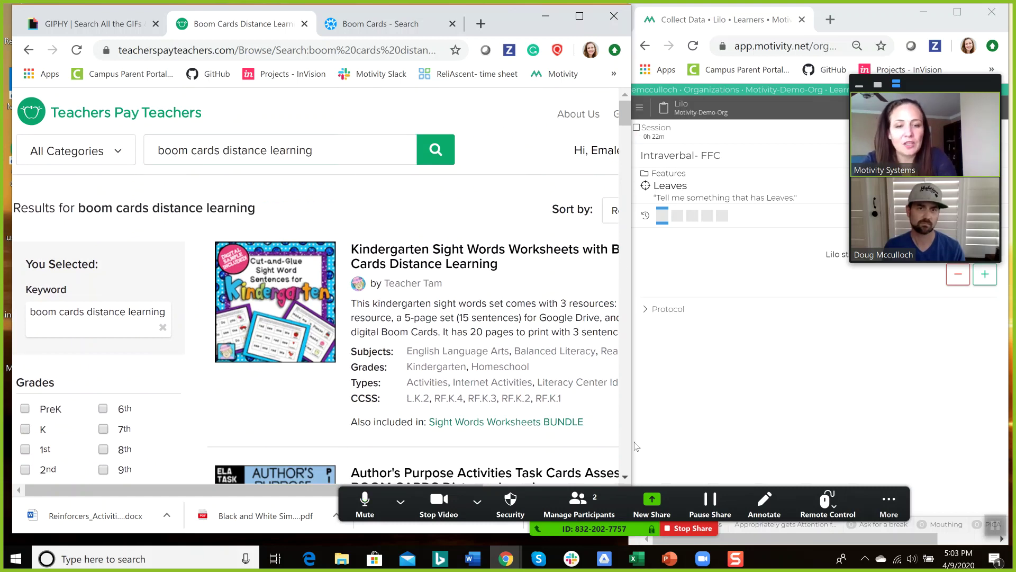
Step: Switch to the Digital Token Board in PowerPoint and place the yellow, orange and pink smileys in the first three circles
mouse_move(673, 561)
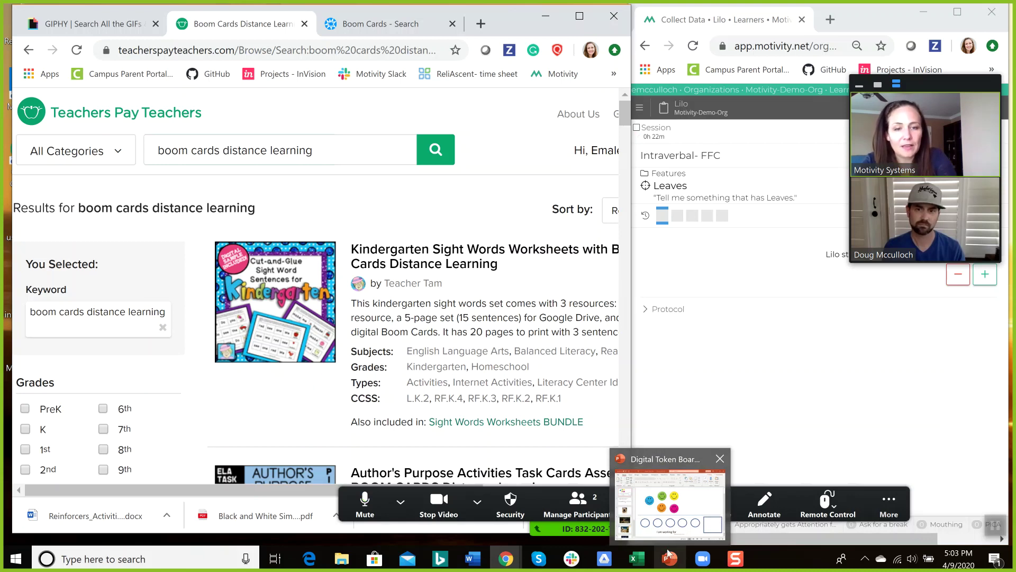
left_click(668, 553)
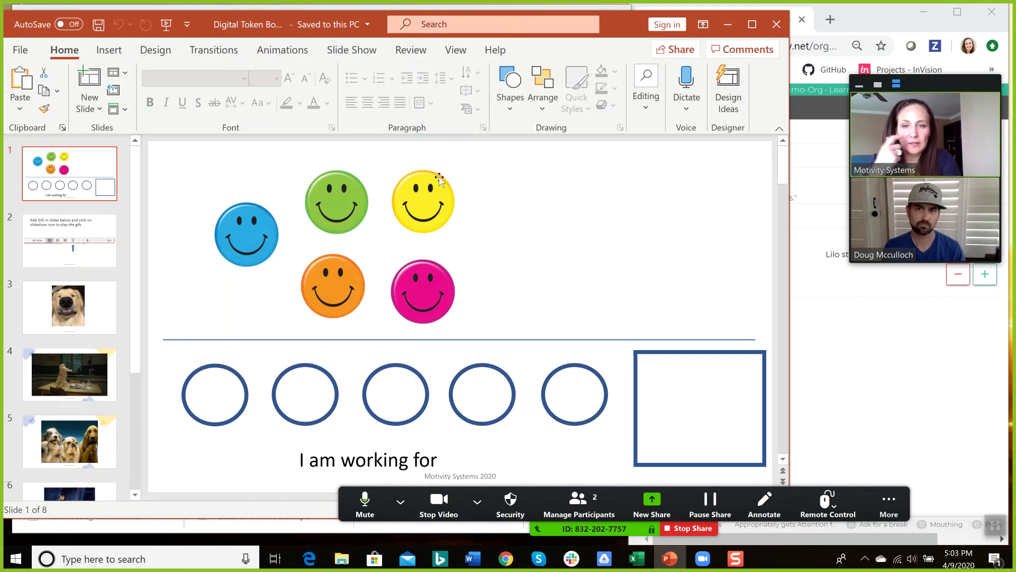
left_click(437, 203)
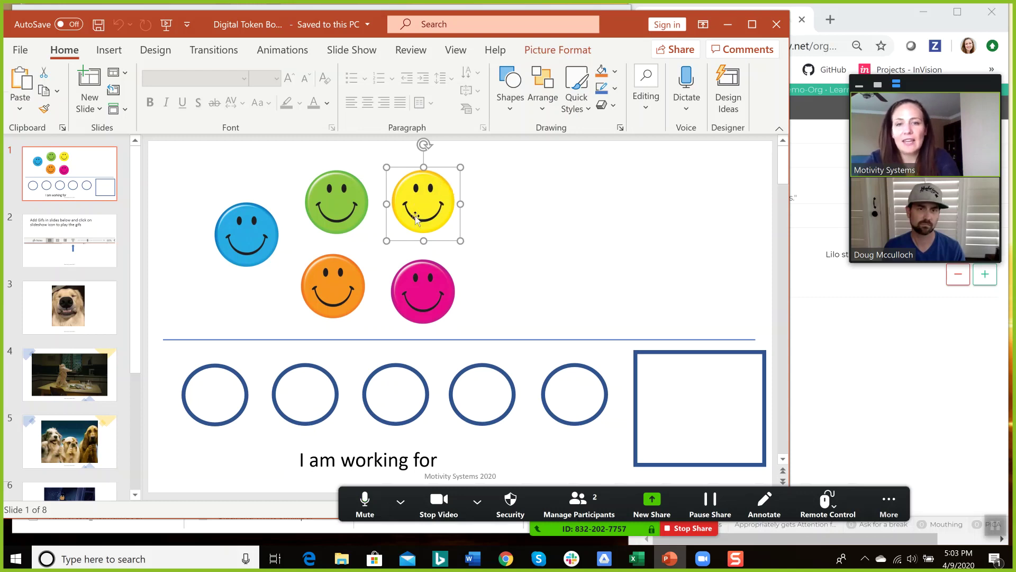
left_click_drag(414, 217, 411, 217)
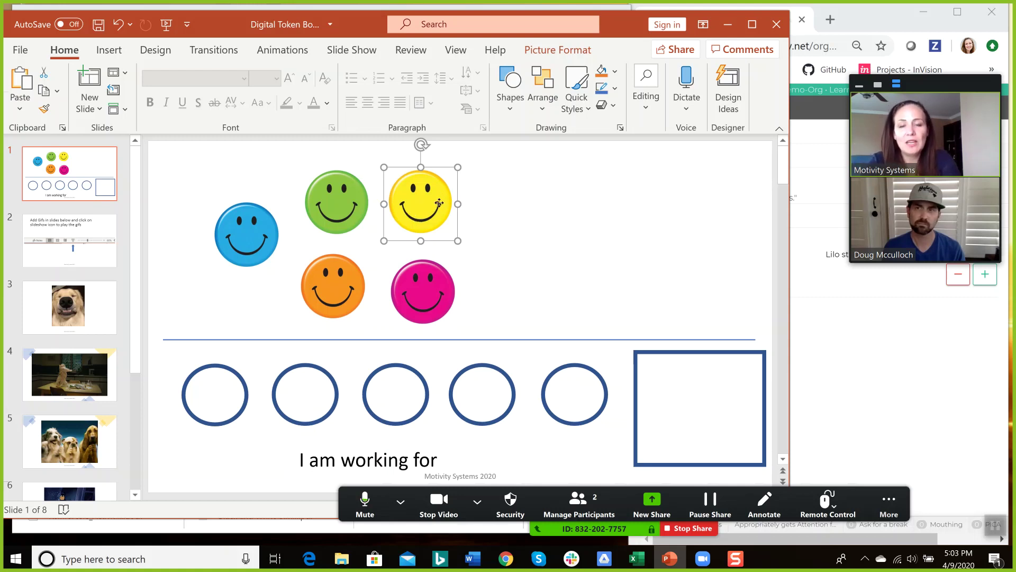
left_click_drag(438, 202, 231, 390)
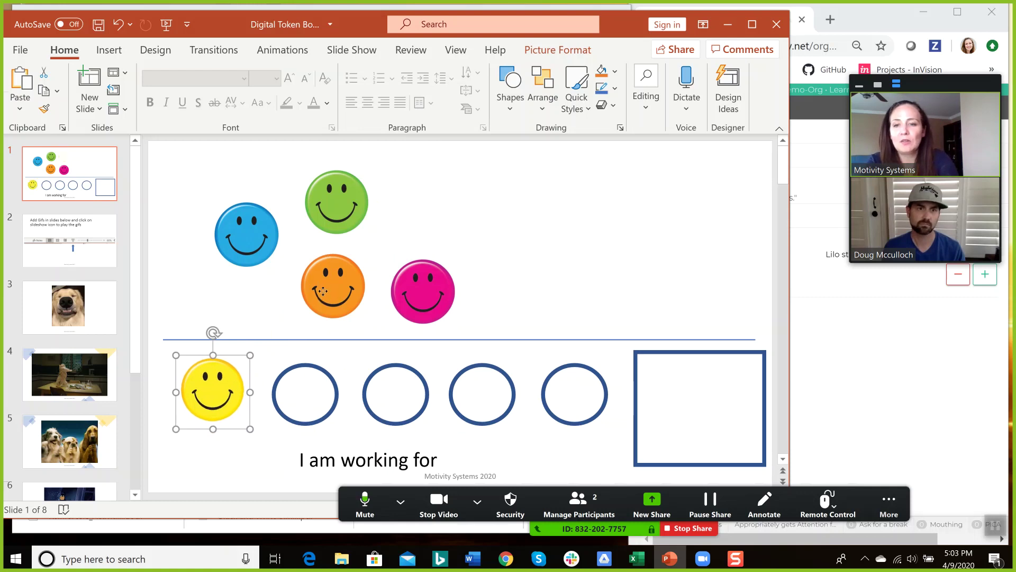
left_click_drag(323, 290, 293, 399)
left_click_drag(414, 306, 383, 406)
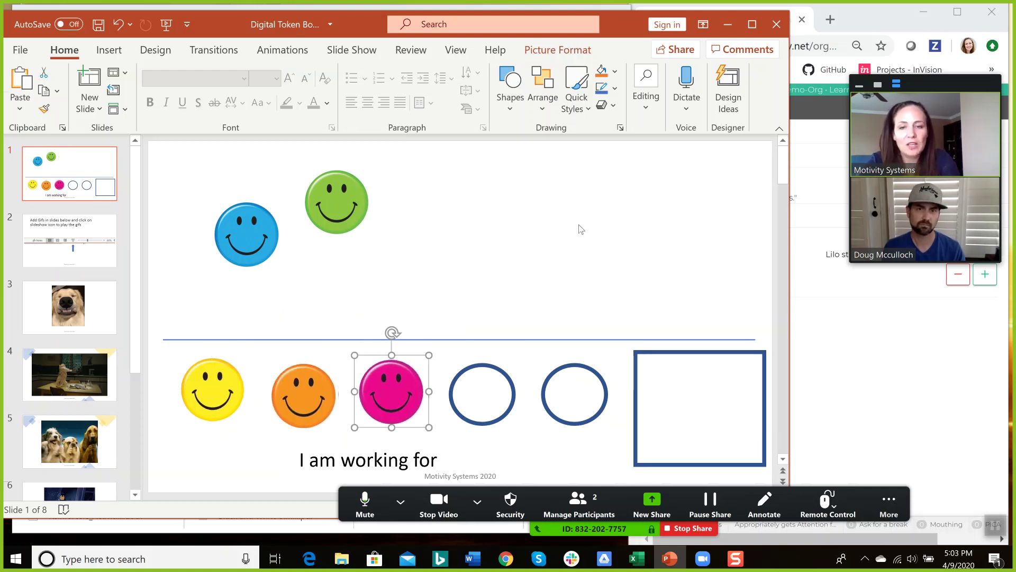
Step: Move the pink, orange and yellow smileys out of their circles and back above the line on the token board
left_click_drag(397, 403, 468, 223)
left_click(306, 395)
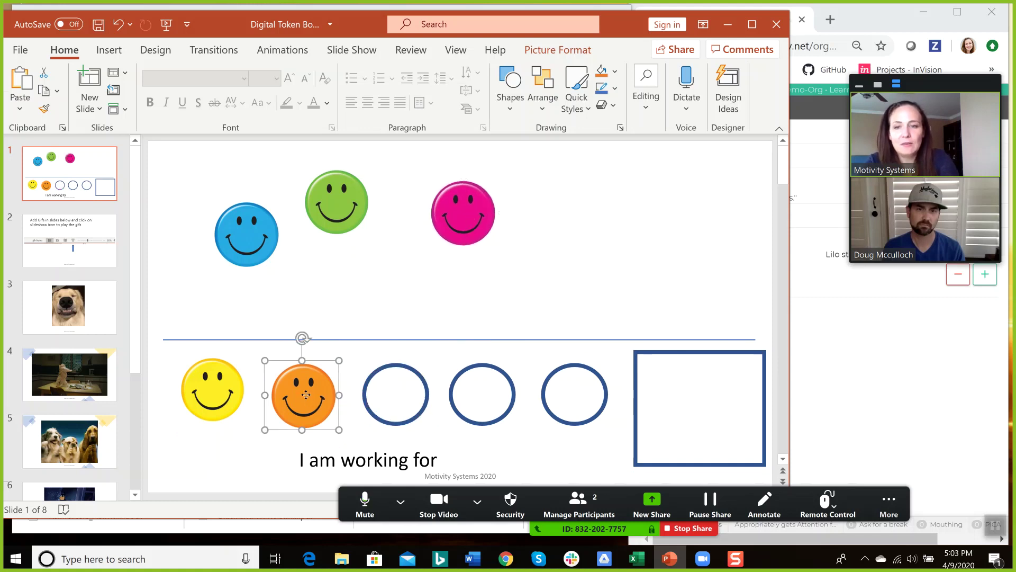
left_click_drag(306, 394, 321, 296)
left_click_drag(215, 374, 413, 281)
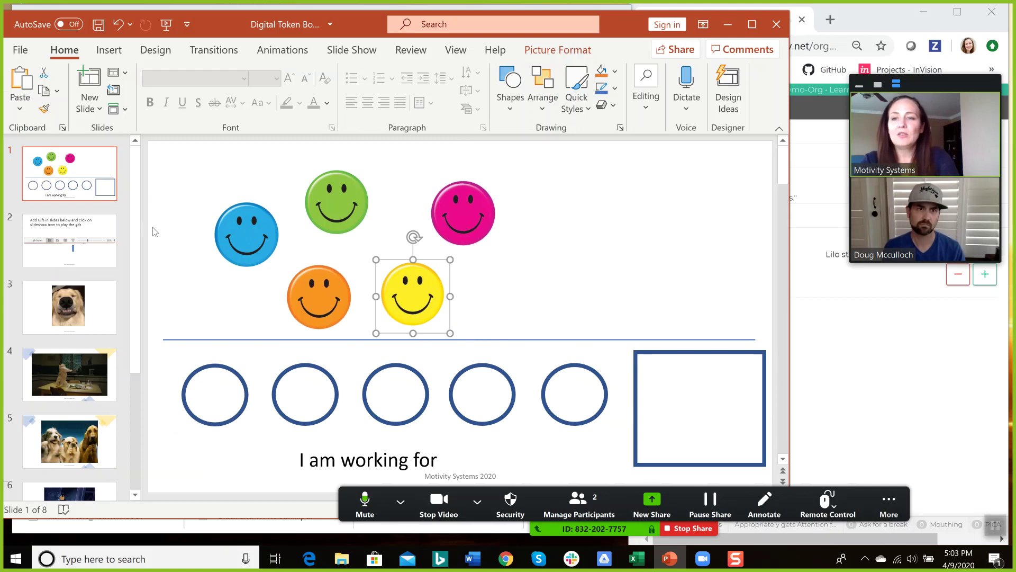
Step: Look through the slides, maximize the presentation window, and play the dog GIF on slide 3 as a slide show before returning to editing
left_click_drag(135, 221, 134, 297)
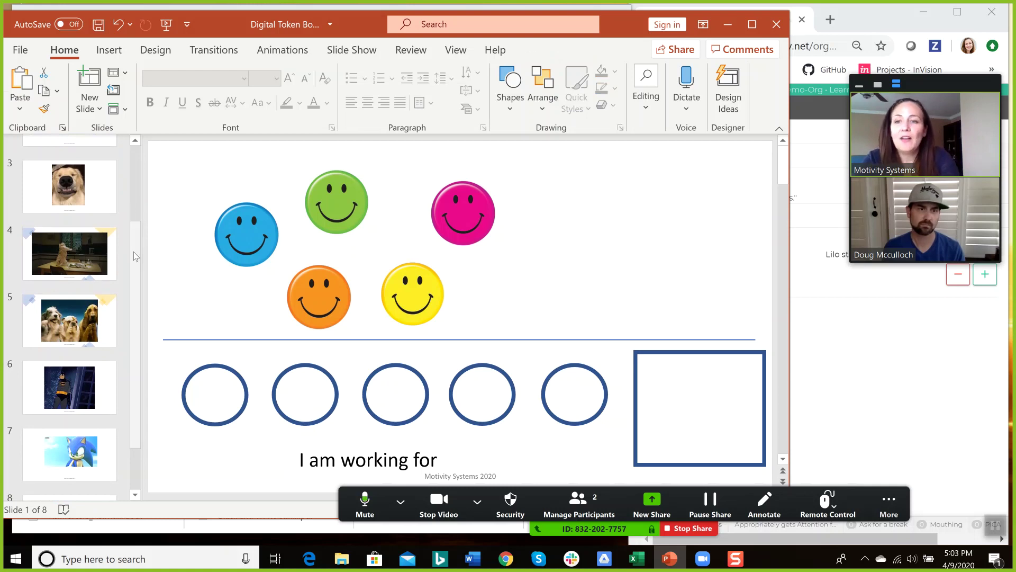
left_click_drag(135, 318, 138, 195)
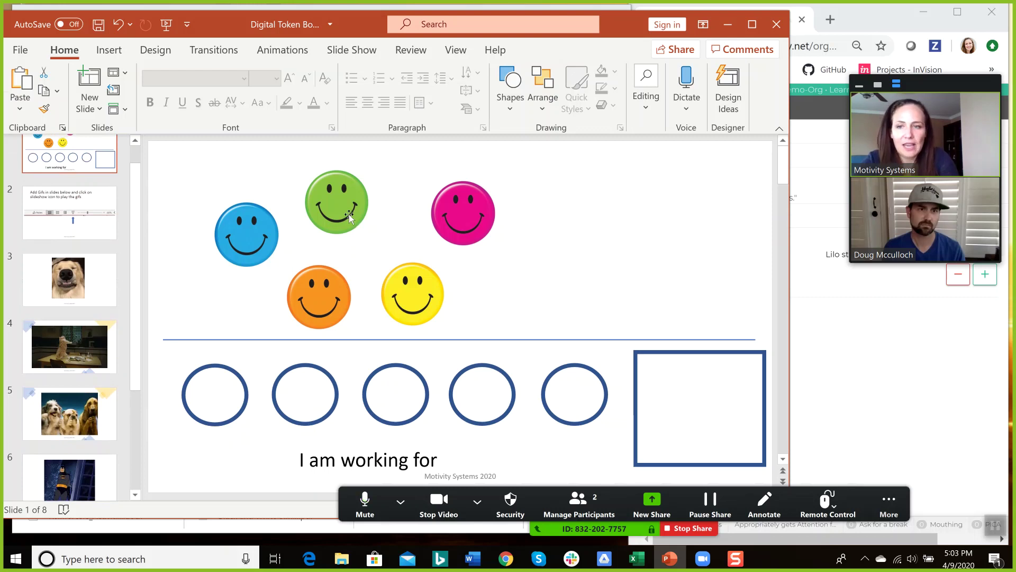
left_click_drag(139, 259, 132, 236)
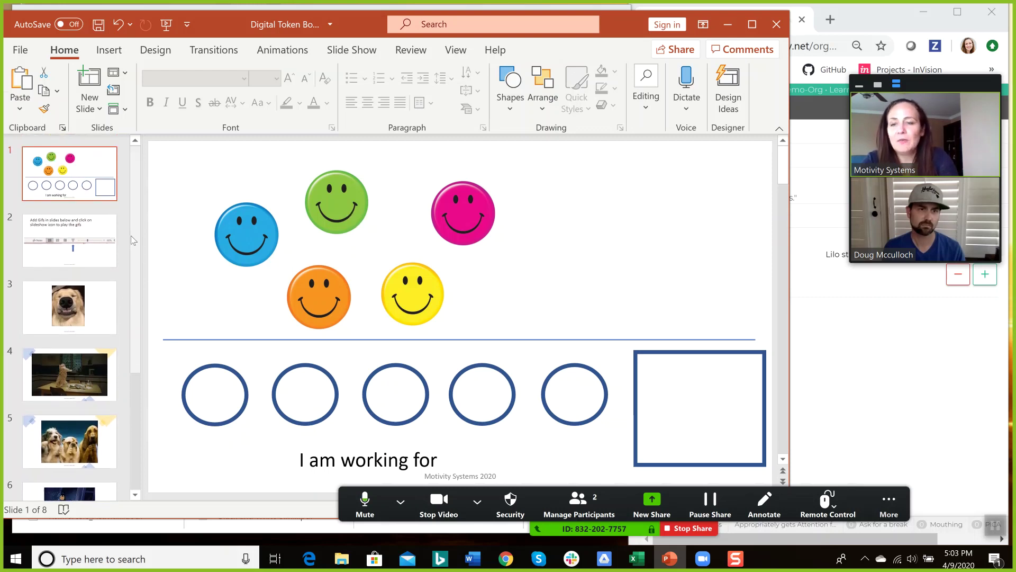
left_click(113, 316)
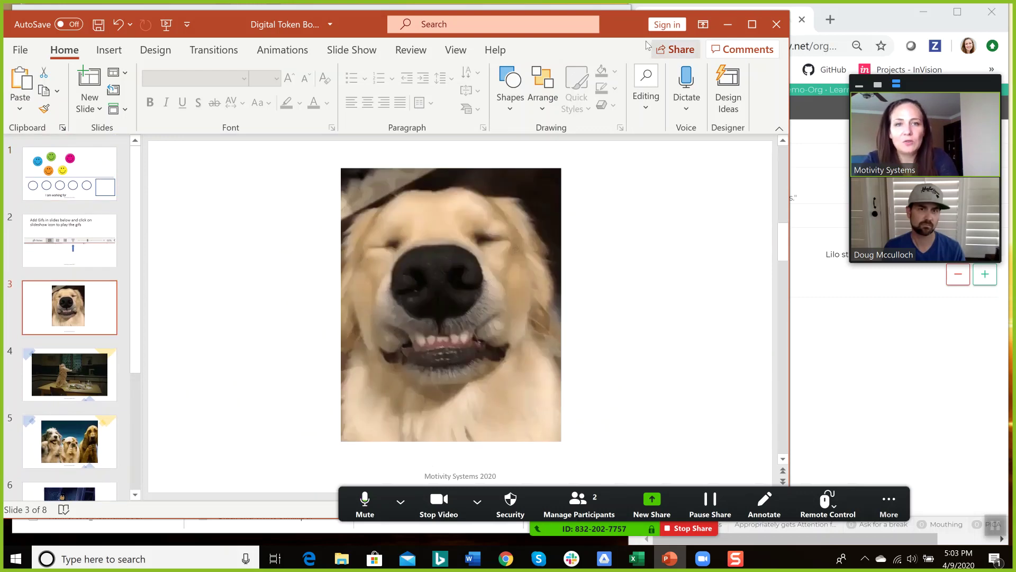
left_click_drag(631, 35, 598, 3)
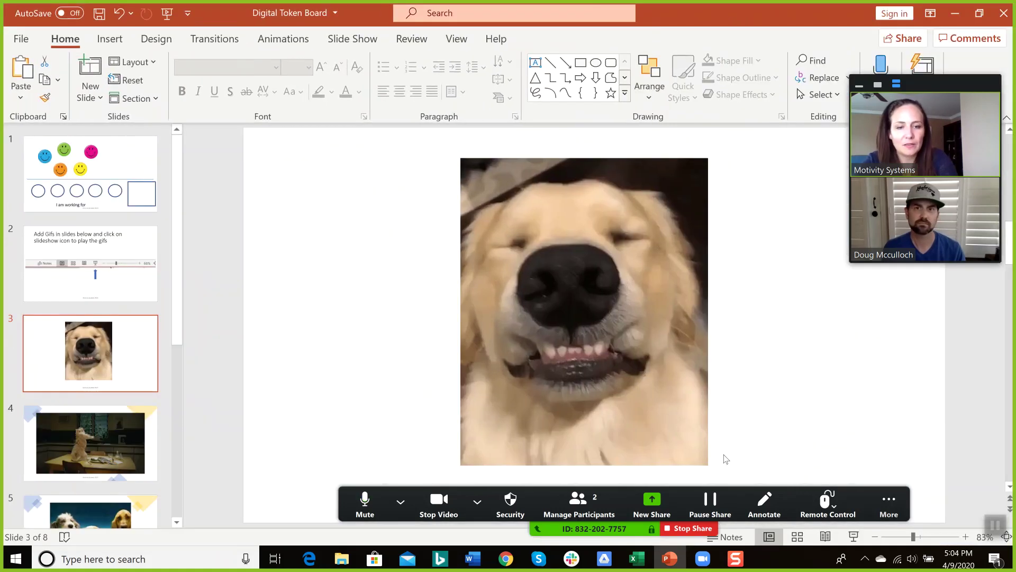
left_click(853, 538)
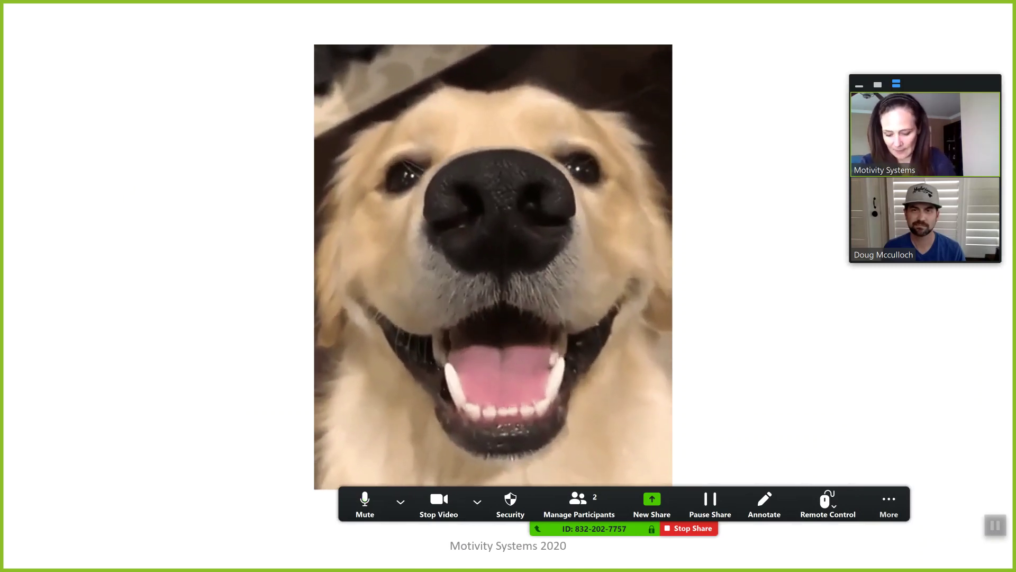
key("Escape")
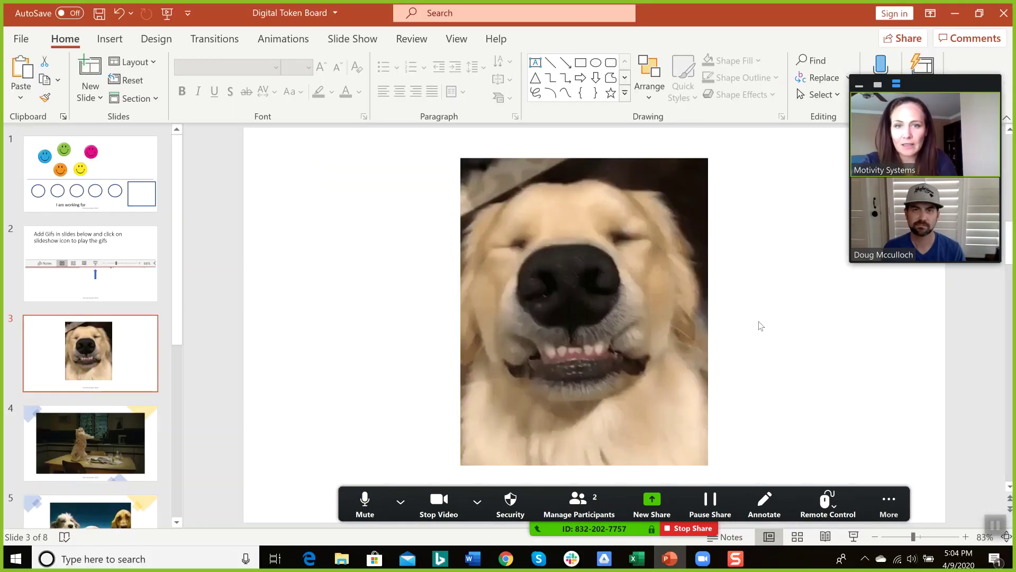
Step: Start a new Zoom share with the Whiteboard as the shared content
left_click(653, 500)
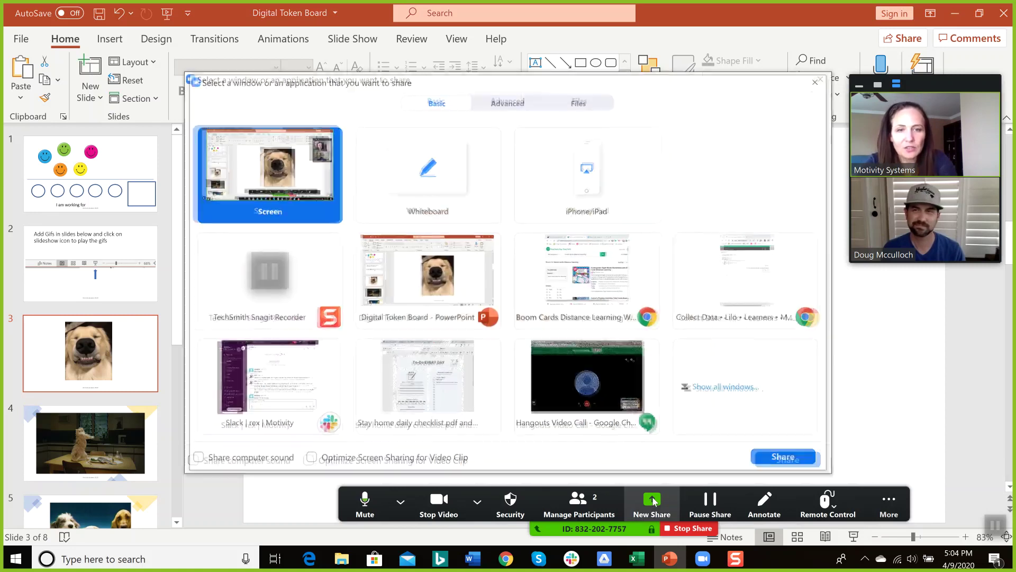
left_click(465, 195)
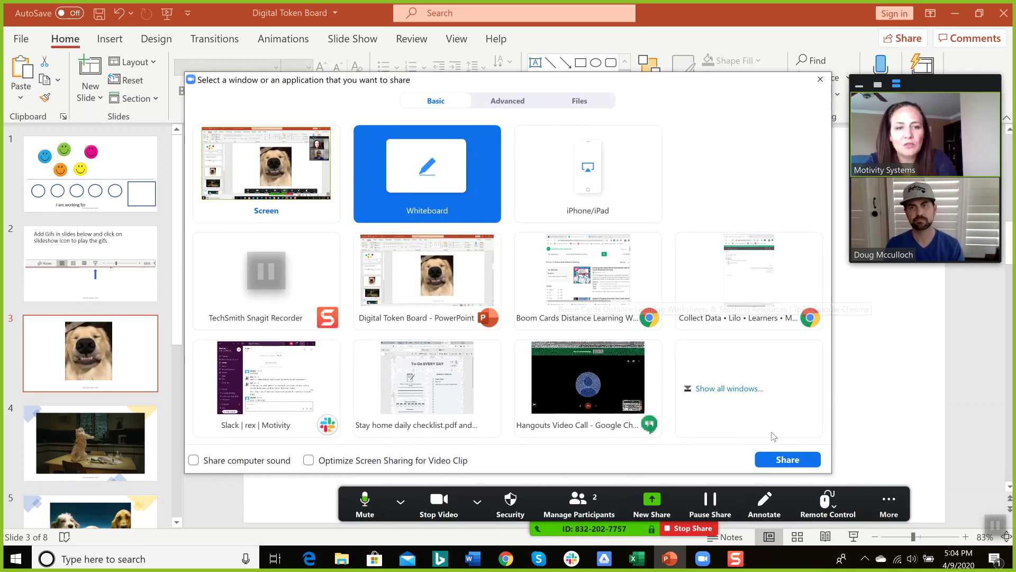
left_click(792, 461)
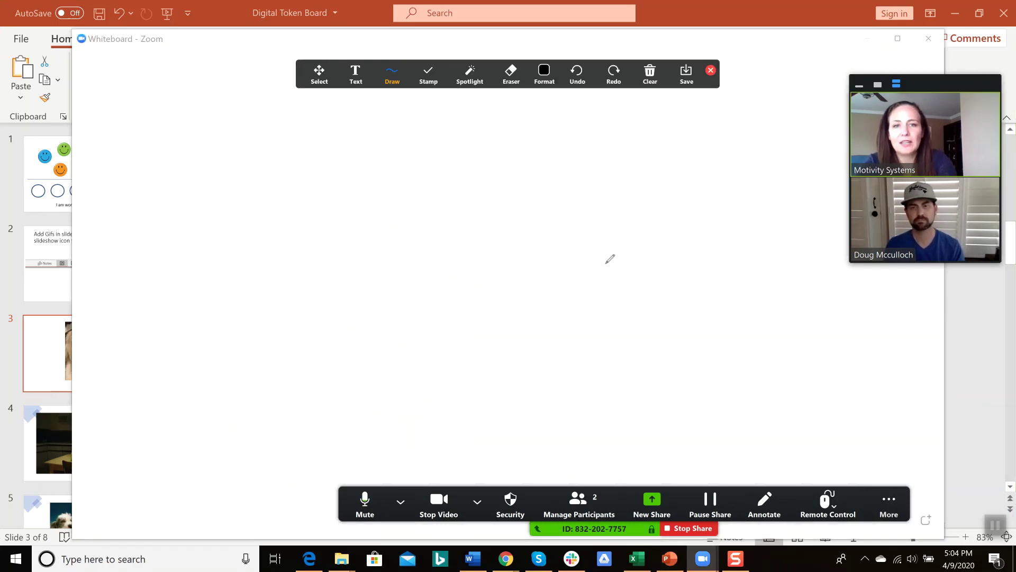
Step: Draw a smiley face on the whiteboard with the thick freehand line
left_click(384, 85)
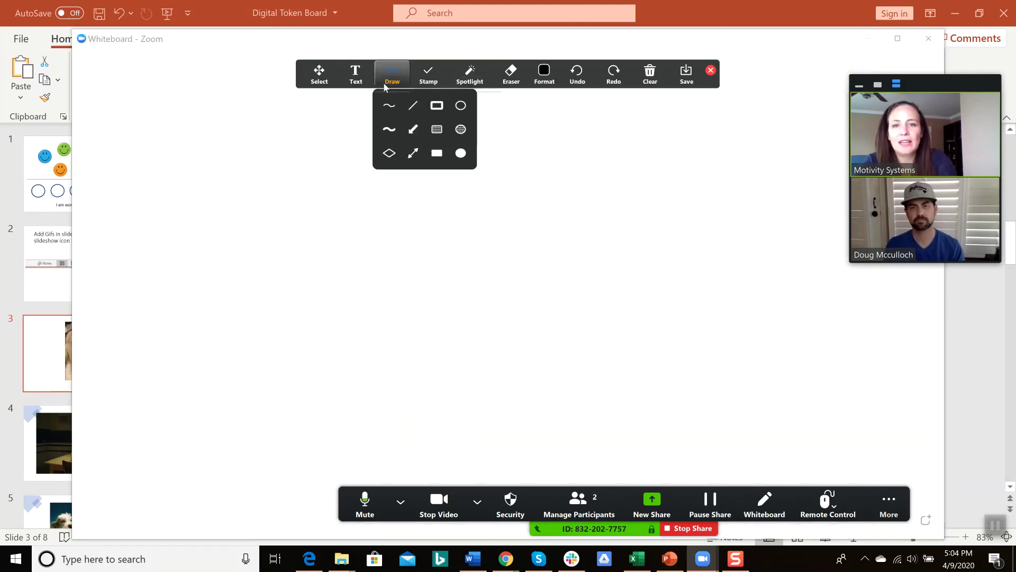
left_click(389, 129)
mouse_move(290, 249)
left_mouse_down()
mouse_move(311, 177)
mouse_move(416, 254)
mouse_move(257, 233)
mouse_move(296, 195)
mouse_move(318, 211)
mouse_move(315, 227)
mouse_move(374, 246)
left_mouse_up()
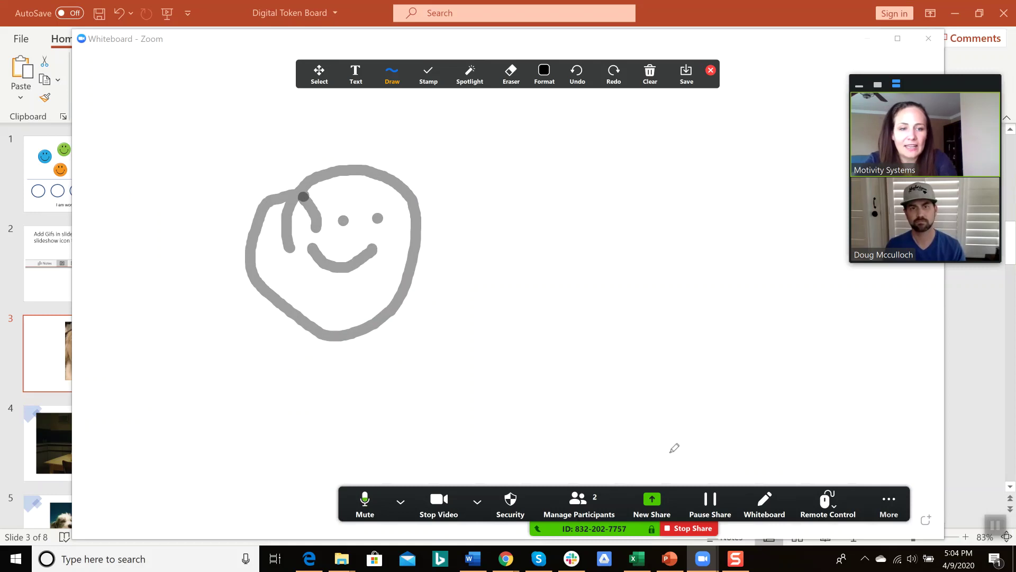
Step: Give the other participant mouse and keyboard control and draw a second figure beside the smiley face
left_click(833, 508)
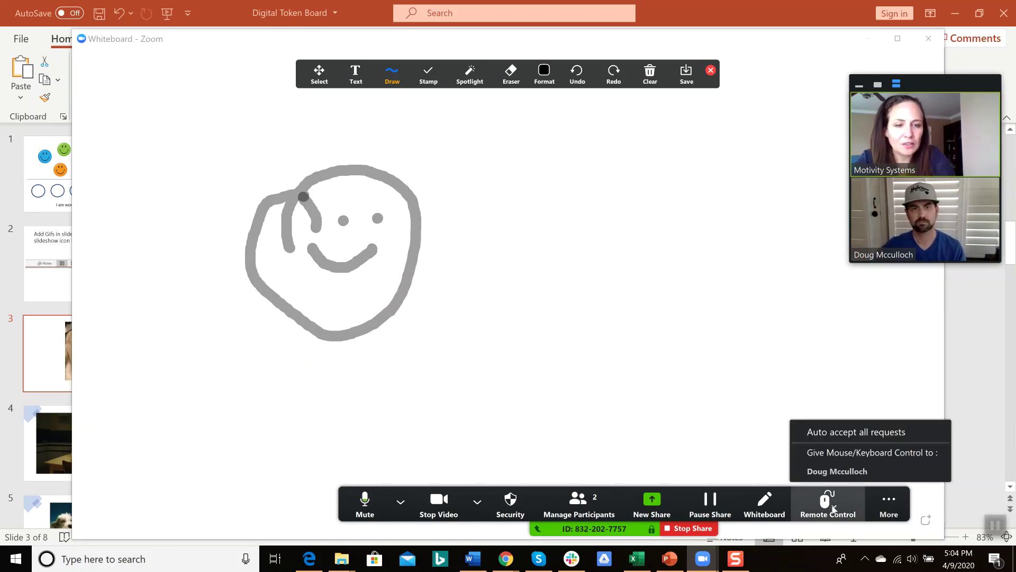
left_click(836, 471)
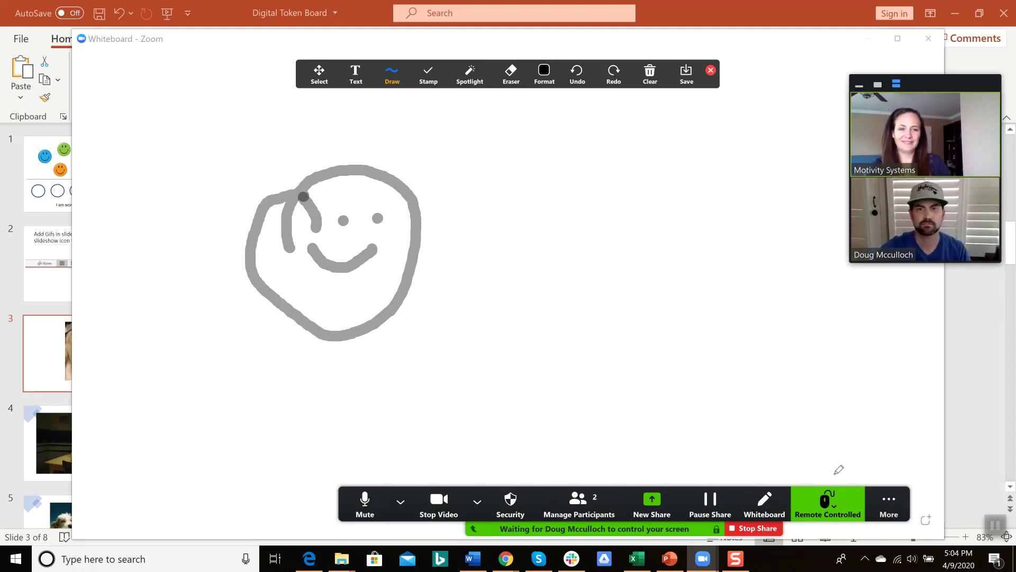
mouse_move(565, 236)
left_mouse_down()
mouse_move(538, 241)
mouse_move(579, 286)
left_mouse_up()
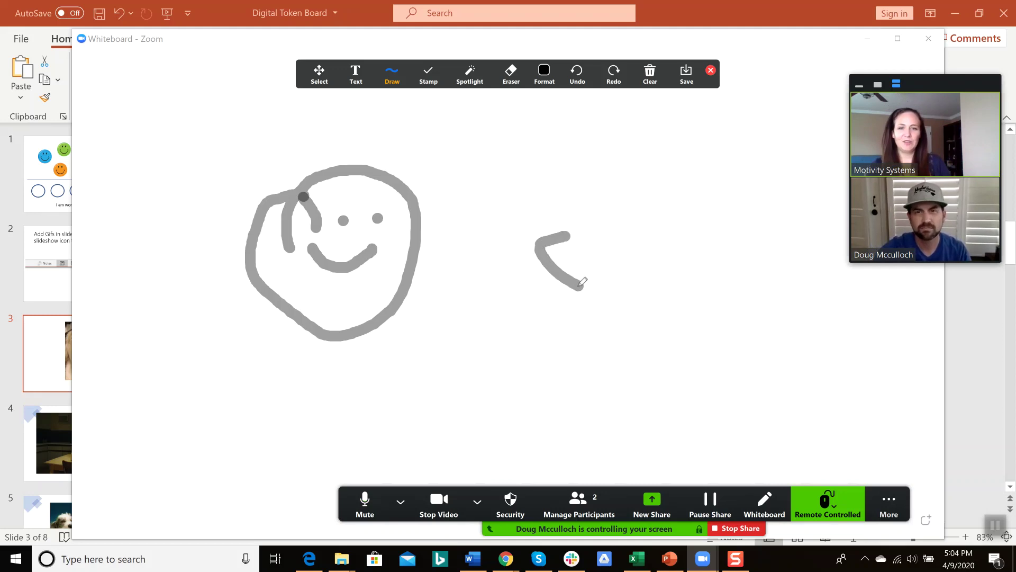
mouse_move(567, 236)
left_mouse_down()
mouse_move(709, 270)
mouse_move(720, 292)
mouse_move(664, 144)
mouse_move(598, 193)
left_mouse_up()
mouse_move(607, 157)
left_mouse_down()
mouse_move(580, 155)
mouse_move(560, 203)
mouse_move(570, 218)
left_mouse_up()
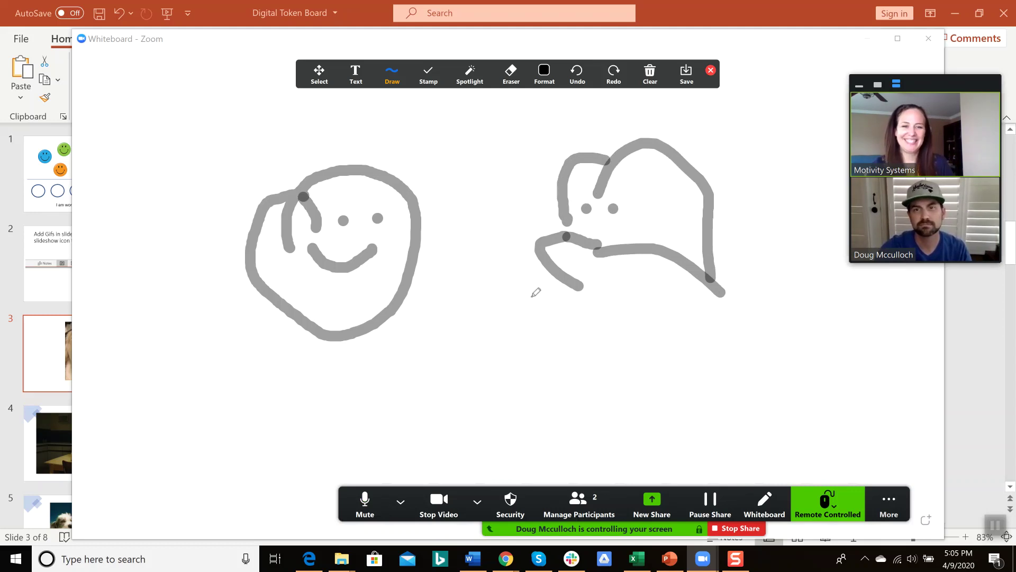
mouse_move(531, 297)
left_mouse_down()
mouse_move(616, 333)
mouse_move(728, 328)
mouse_move(645, 429)
mouse_move(527, 382)
mouse_move(550, 304)
left_mouse_up()
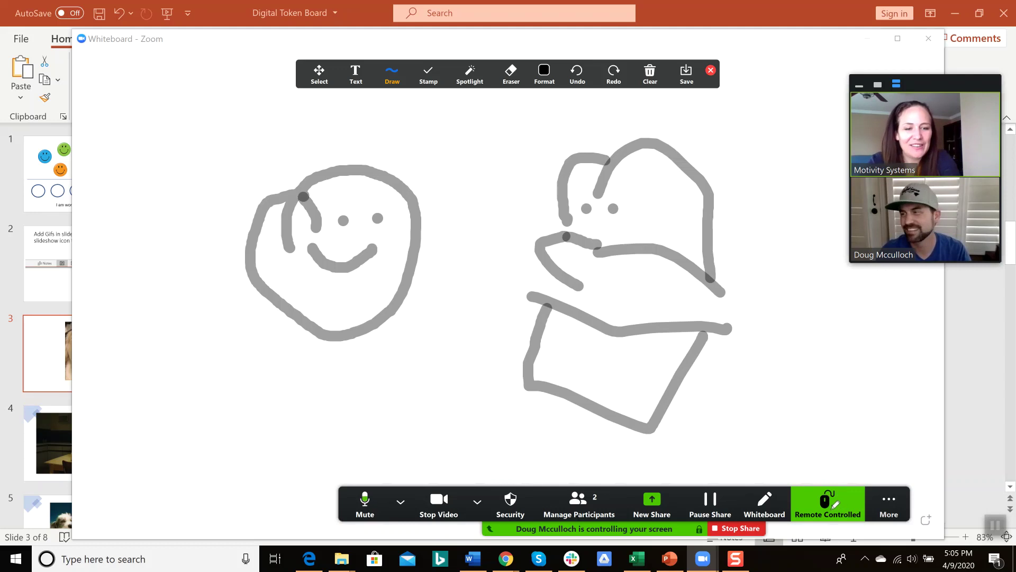
Step: Abort the participant's remote control of the shared screen
left_click(833, 509)
left_click(833, 509)
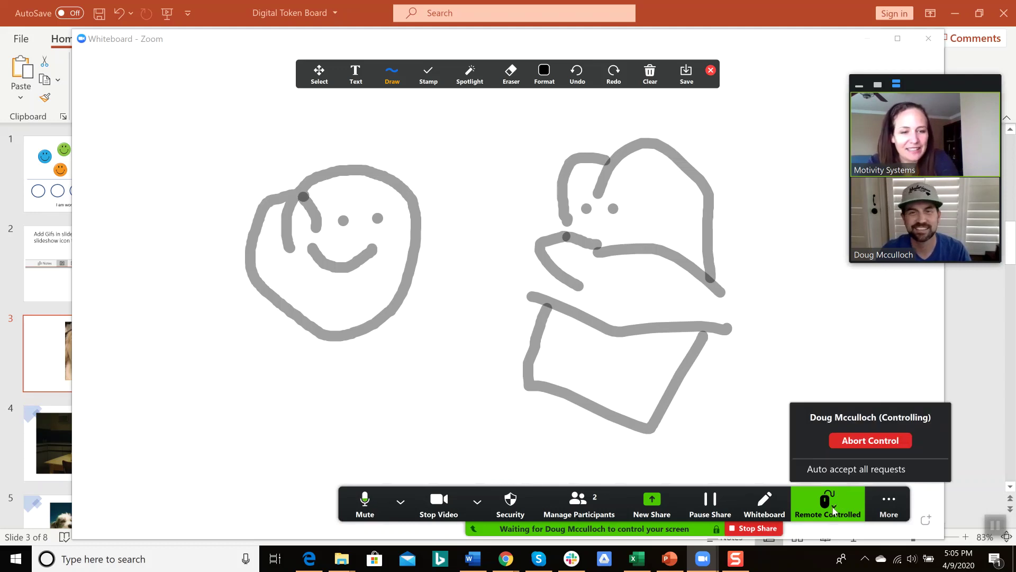
left_click(862, 446)
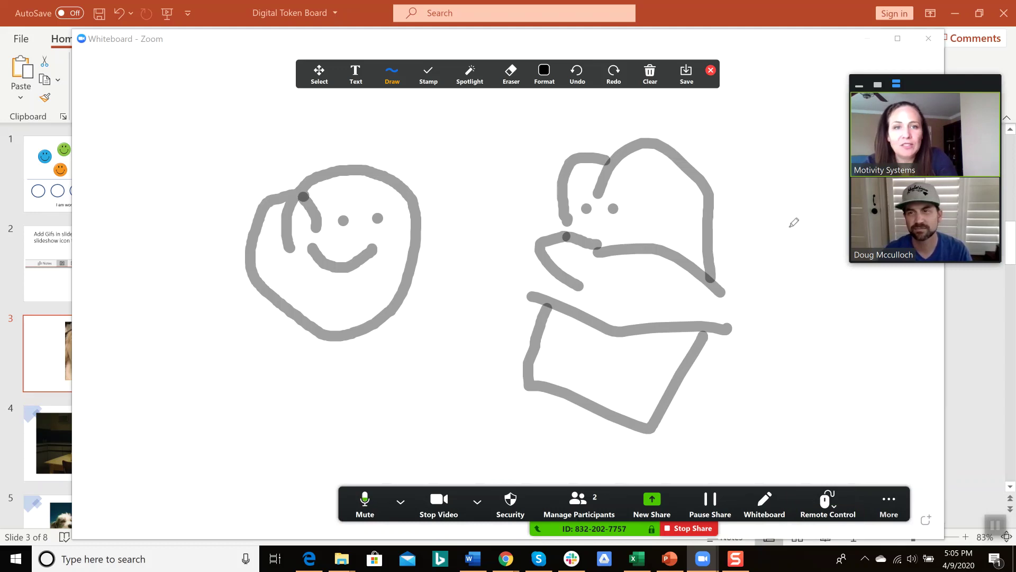
Step: Share the Chrome window with the Boom Cards distance learning results and minimize PowerPoint to uncover the Motivity window
left_click(652, 507)
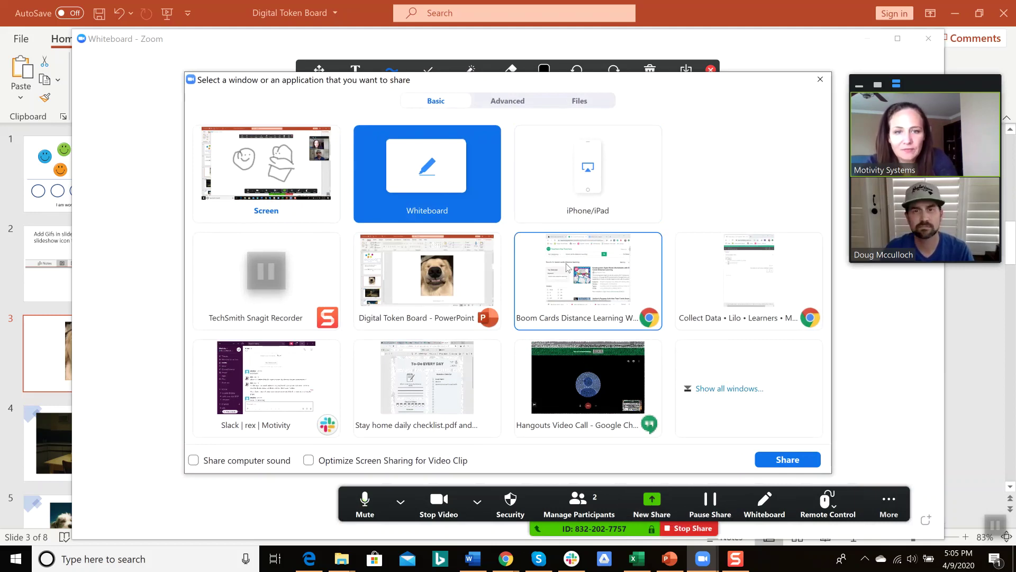
left_click(610, 287)
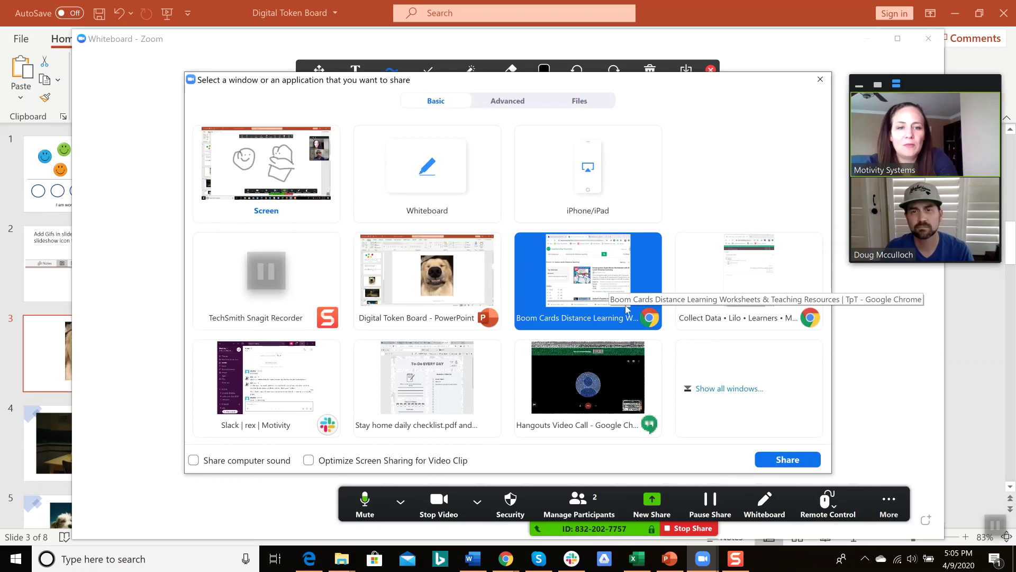
left_click(787, 458)
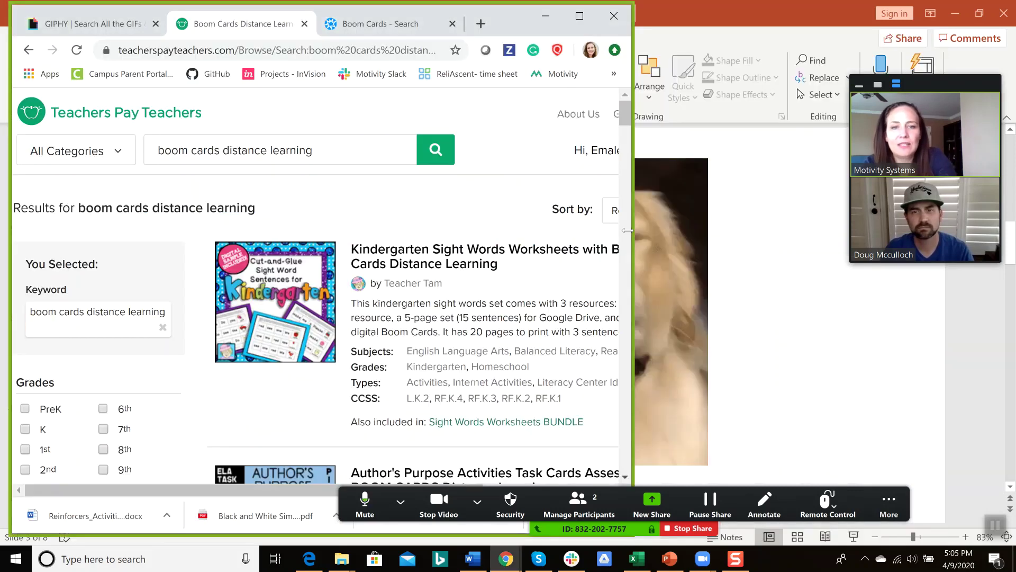
left_click(920, 18)
left_click(955, 13)
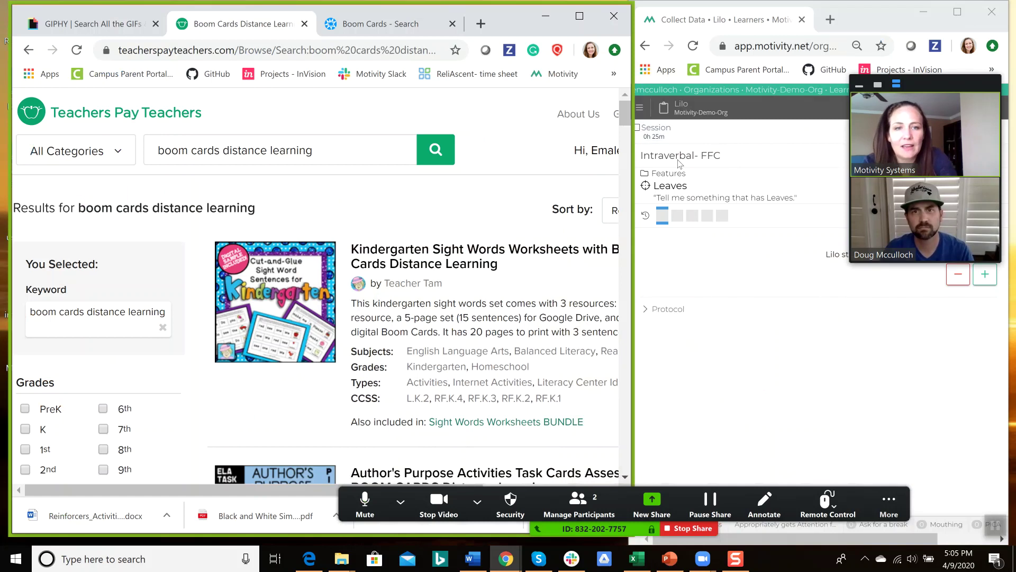
Step: Open the 1- Behavior Reduction program in Motivity and place the video thumbnails clear of its counters
left_click_drag(932, 81, 883, 363)
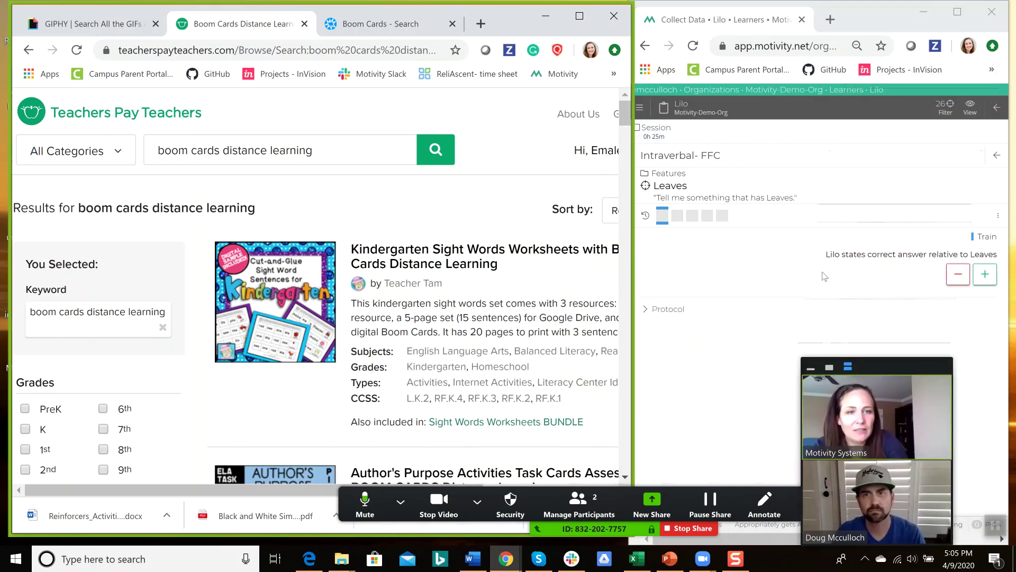
left_click(996, 155)
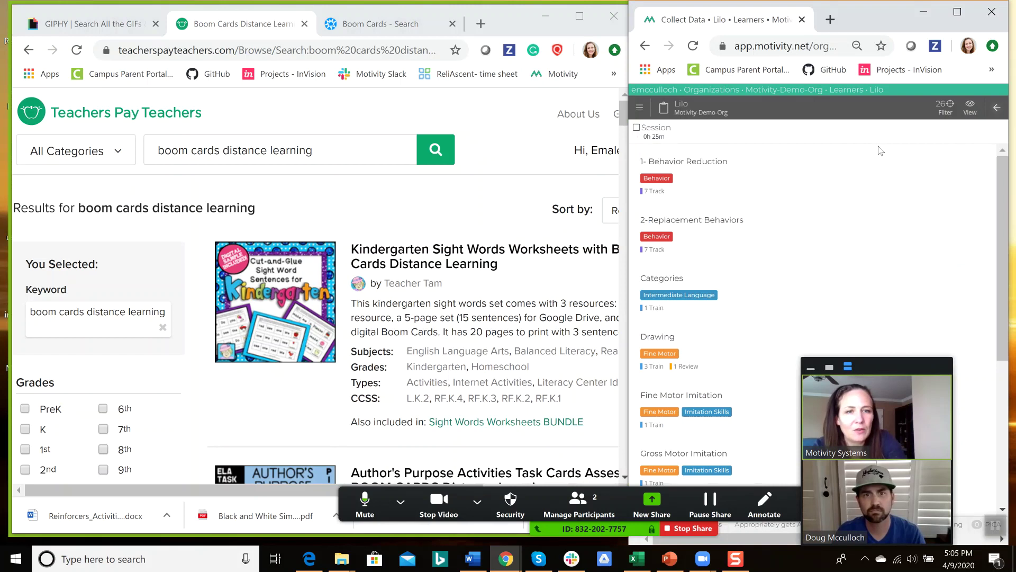
left_click(747, 165)
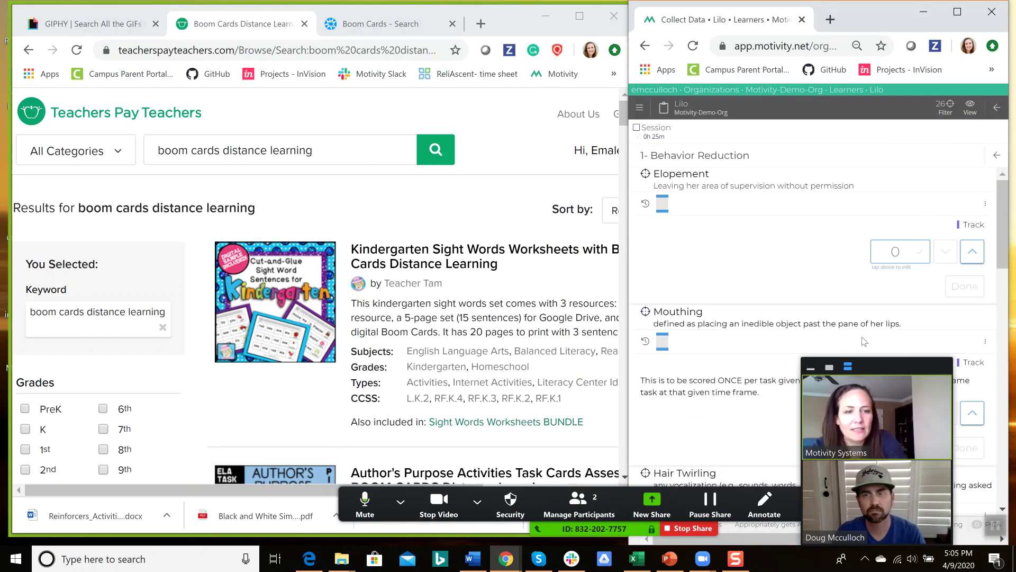
left_click_drag(882, 364, 786, 376)
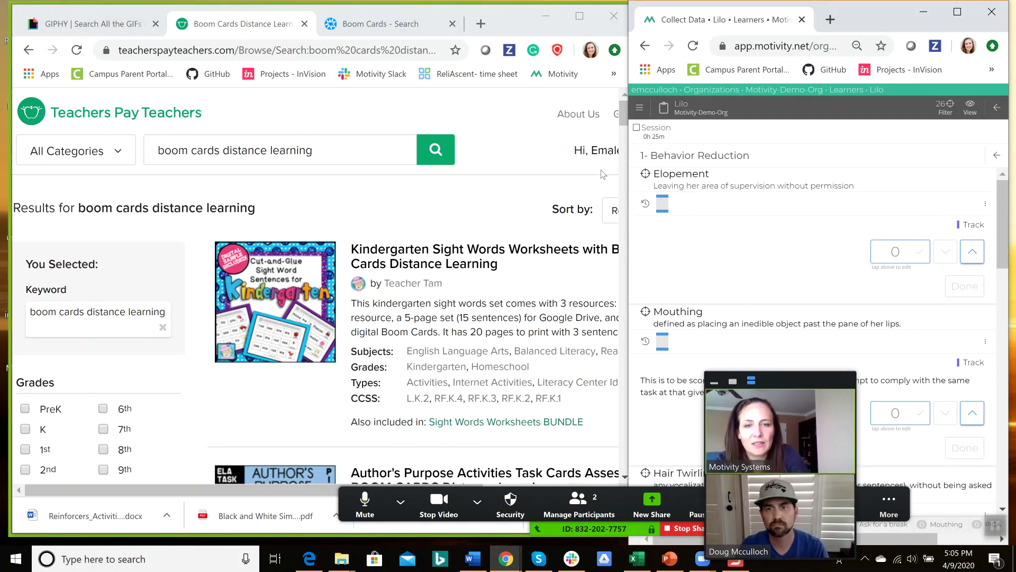
Step: Switch to Boom Cards and open the Hot or Cold - Life Skills deck from the library for play
left_click(410, 30)
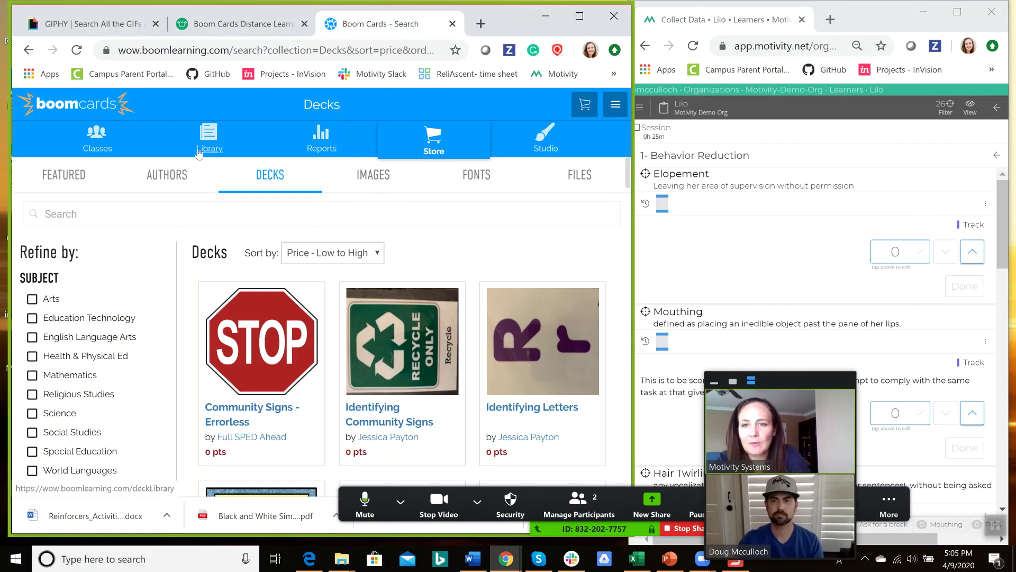
left_click(209, 137)
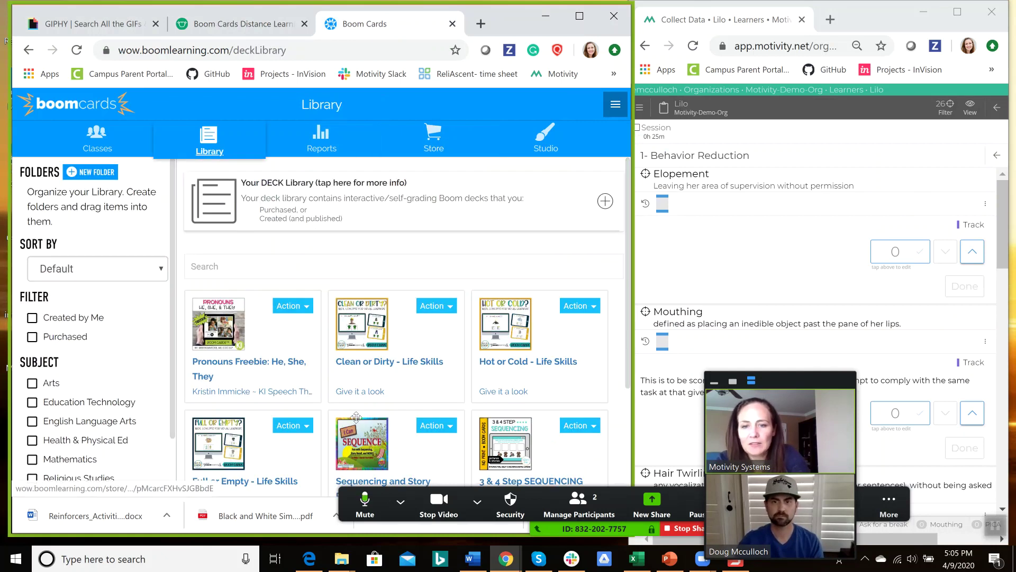
scroll(423, 318, "down", 2)
left_click(513, 255)
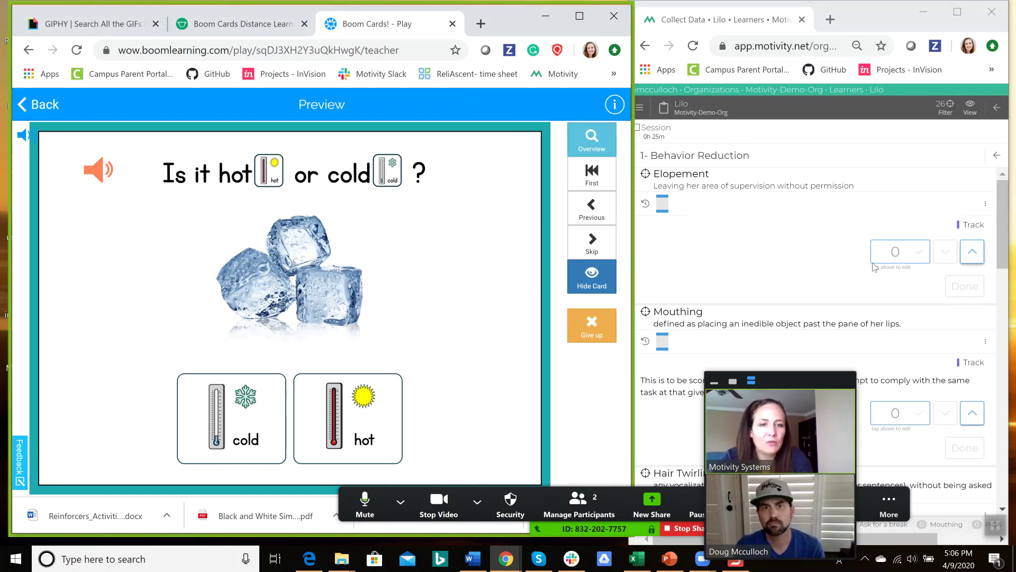
Step: Raise the Elopement and Mouthing counts to 1 in Motivity, and return to the learner's overview
left_click(972, 254)
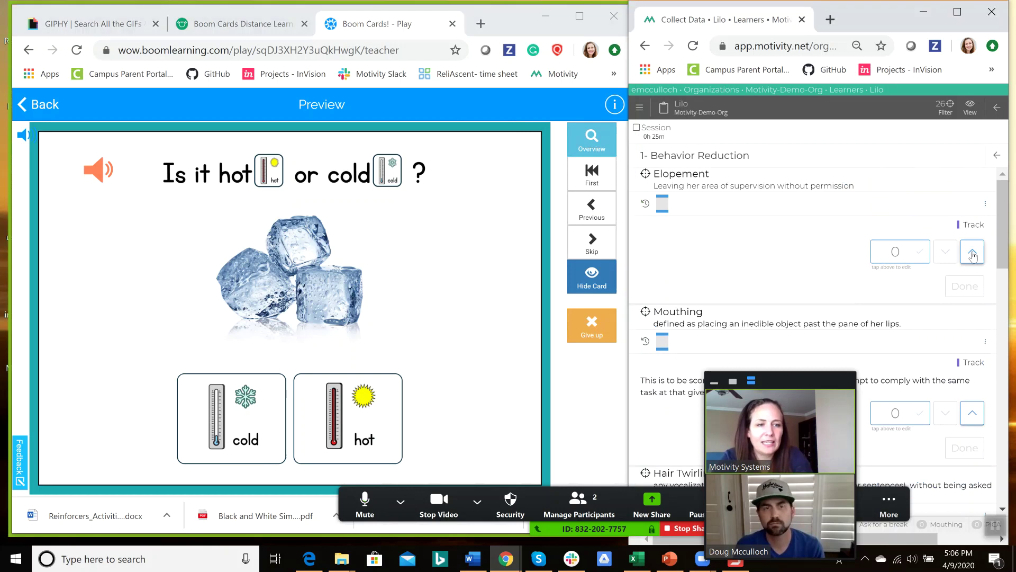
left_click(972, 254)
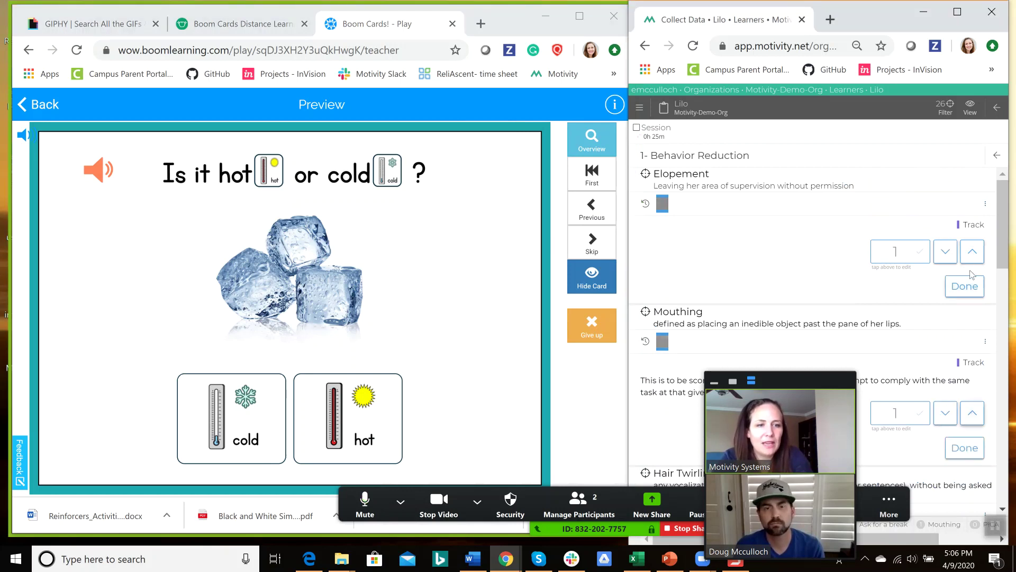
left_click(999, 109)
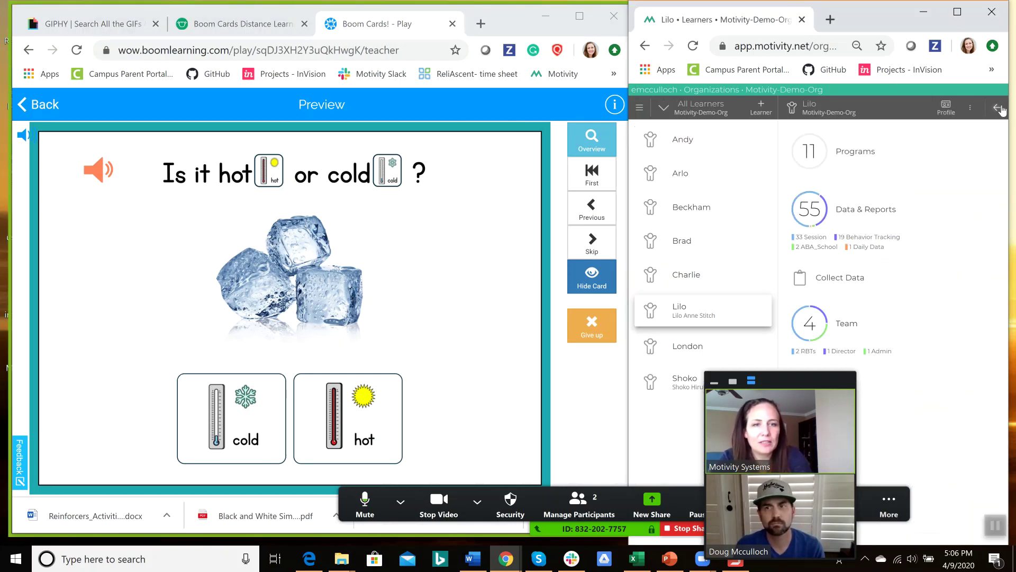
Step: Open the Drawing program from data collection and record one correct and one incorrect trial for the Circle target
left_click(858, 281)
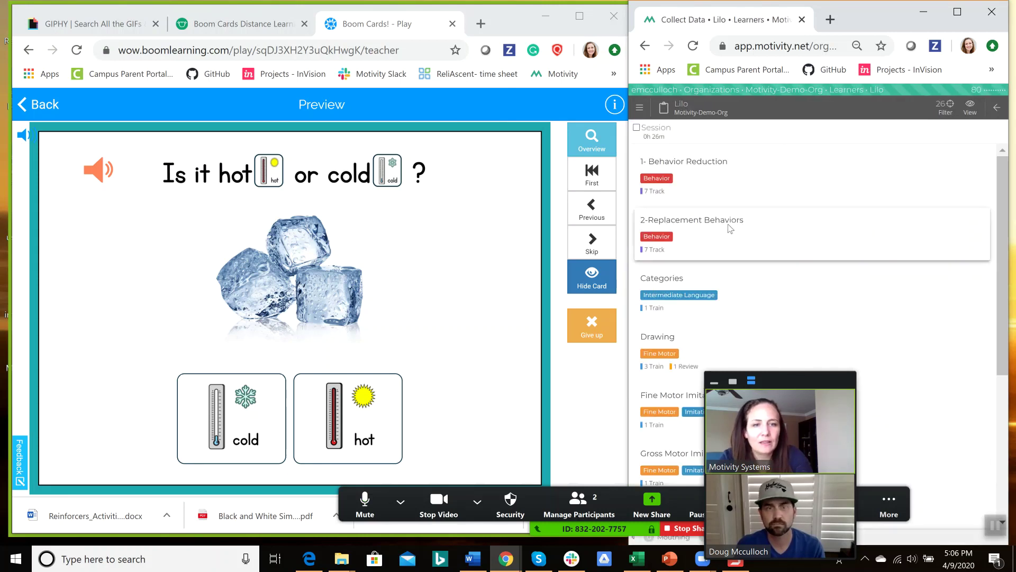
left_click(691, 344)
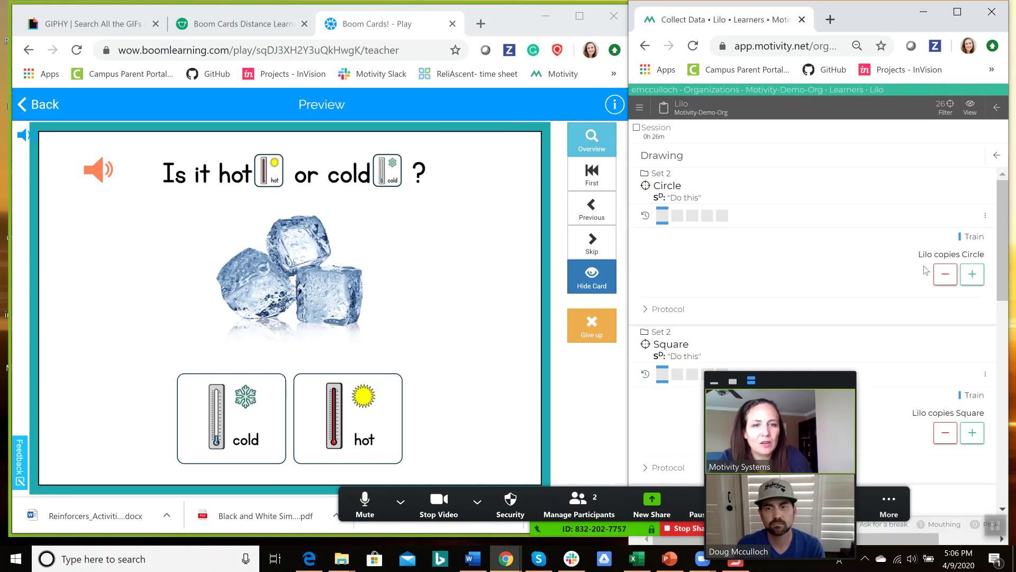
left_click(972, 275)
left_click(945, 274)
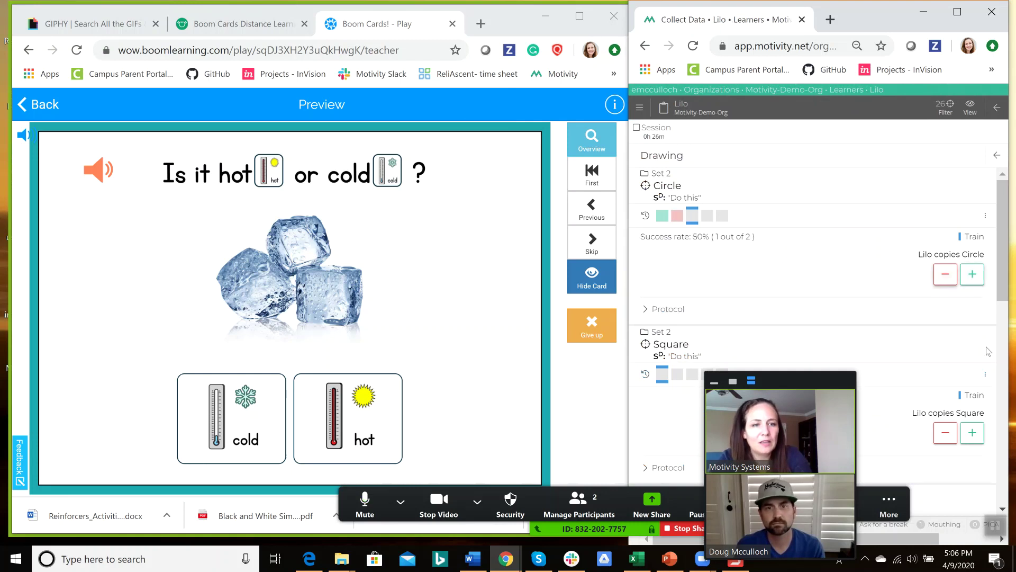
scroll(905, 306, "down", 6)
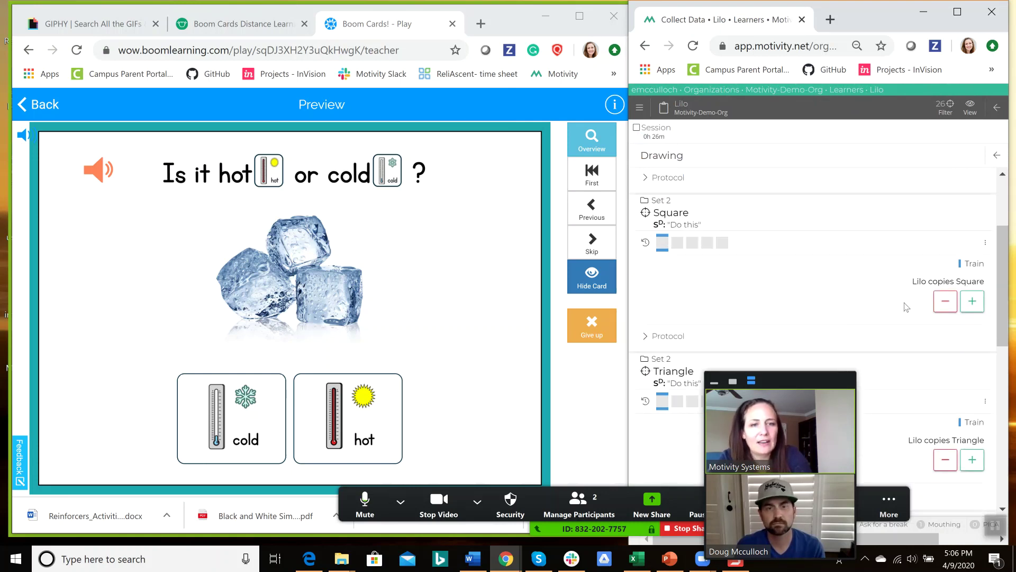
scroll(905, 306, "up", 6)
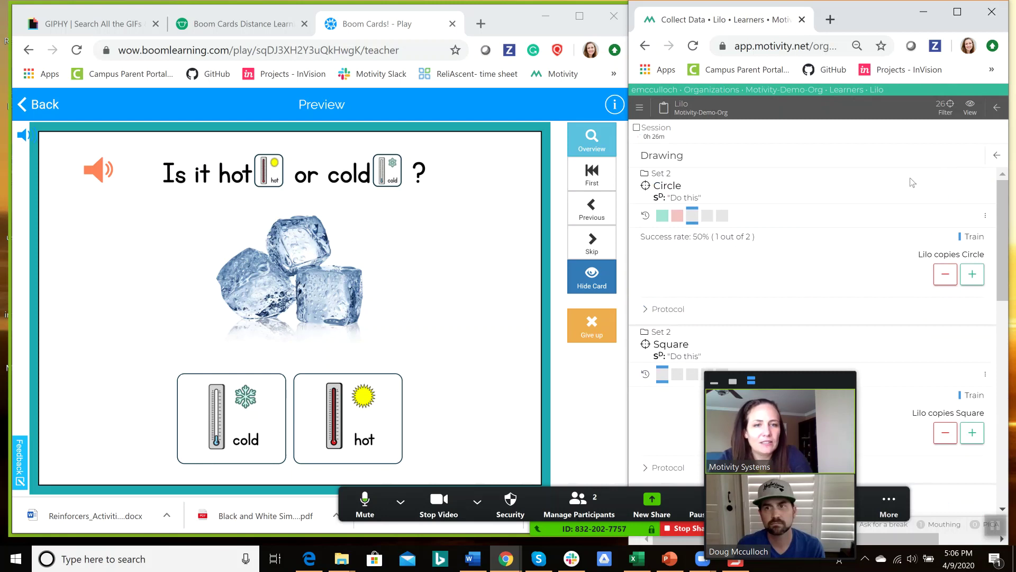